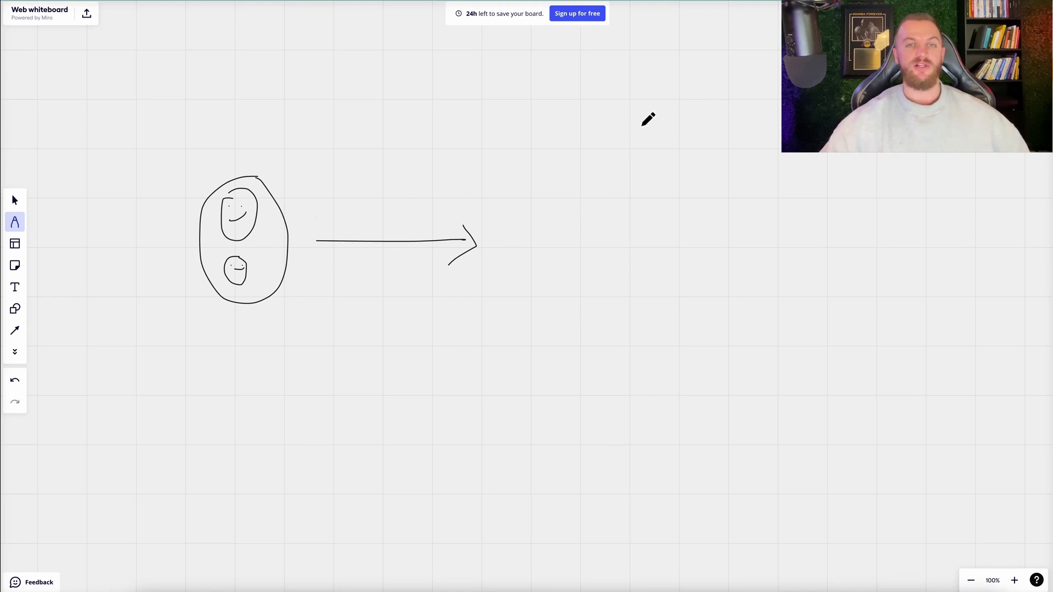
Scatter person dots with the pen to the right of the arrow.
left_click(564, 129)
left_click(556, 147)
left_click(564, 153)
left_click(570, 146)
left_click(573, 145)
left_click(558, 162)
left_click(563, 162)
left_click(566, 263)
left_click(542, 247)
left_click(555, 222)
left_click(550, 222)
left_click(540, 174)
Draw an oval around the dots, fill it with more people, and label it 1%.
mouse_move(620, 90)
left_mouse_down()
mouse_move(516, 225)
mouse_move(610, 330)
mouse_move(682, 159)
mouse_move(621, 92)
left_mouse_up()
left_click(549, 196)
left_click(597, 197)
left_click(598, 163)
left_click(587, 158)
left_click(578, 189)
left_click(587, 190)
left_click(572, 180)
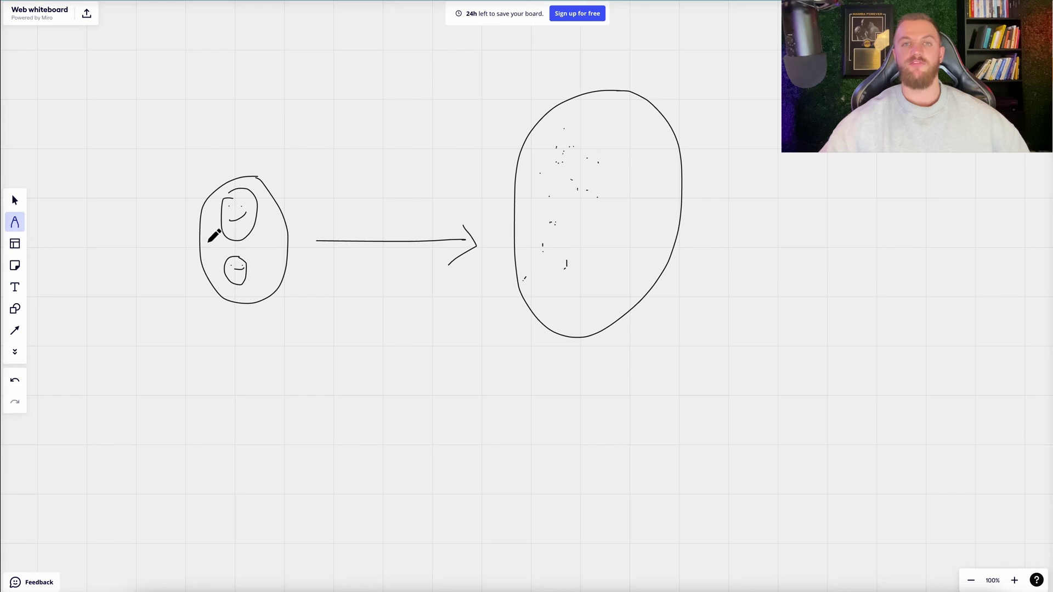
mouse_move(610, 219)
left_mouse_down()
mouse_move(609, 243)
mouse_move(619, 226)
mouse_move(627, 231)
left_mouse_up()
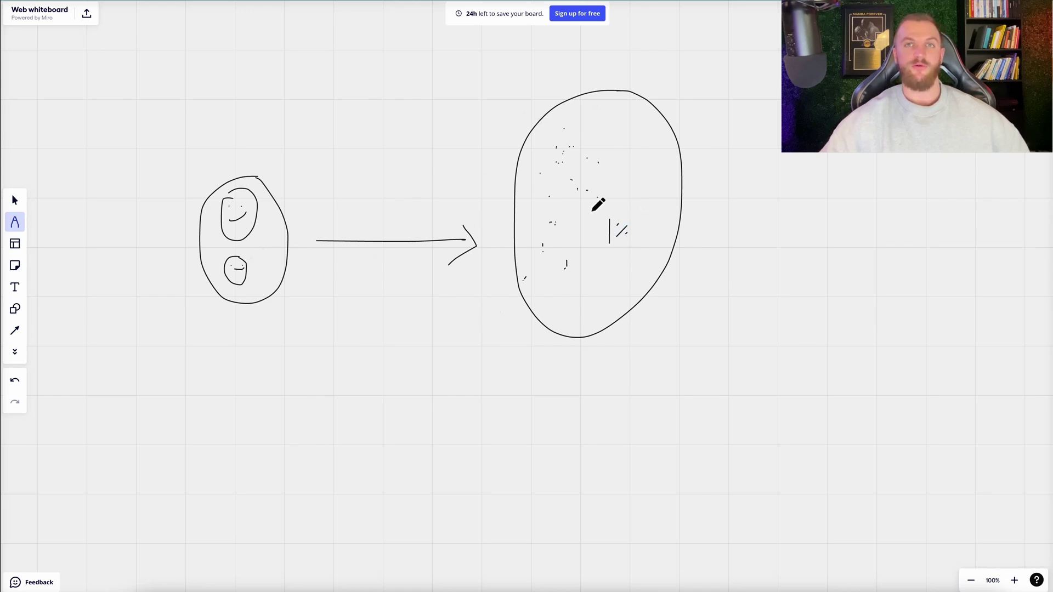
Draw a second arrow to the right and write 10% beside it.
mouse_move(703, 218)
left_mouse_down()
mouse_move(760, 216)
mouse_move(742, 236)
left_mouse_up()
mouse_move(821, 201)
left_mouse_down()
mouse_move(822, 226)
mouse_move(845, 213)
mouse_move(859, 221)
left_mouse_up()
left_click(860, 214)
left_click(868, 220)
Draw a large curved shape around the 10% and dot people inside it.
mouse_move(767, 94)
left_mouse_down()
mouse_move(793, 272)
mouse_move(1013, 423)
mouse_move(1052, 200)
left_mouse_up()
left_click_drag(782, 99, 766, 95)
left_click(856, 183)
left_click(890, 264)
left_click(868, 288)
left_click_drag(868, 290, 875, 290)
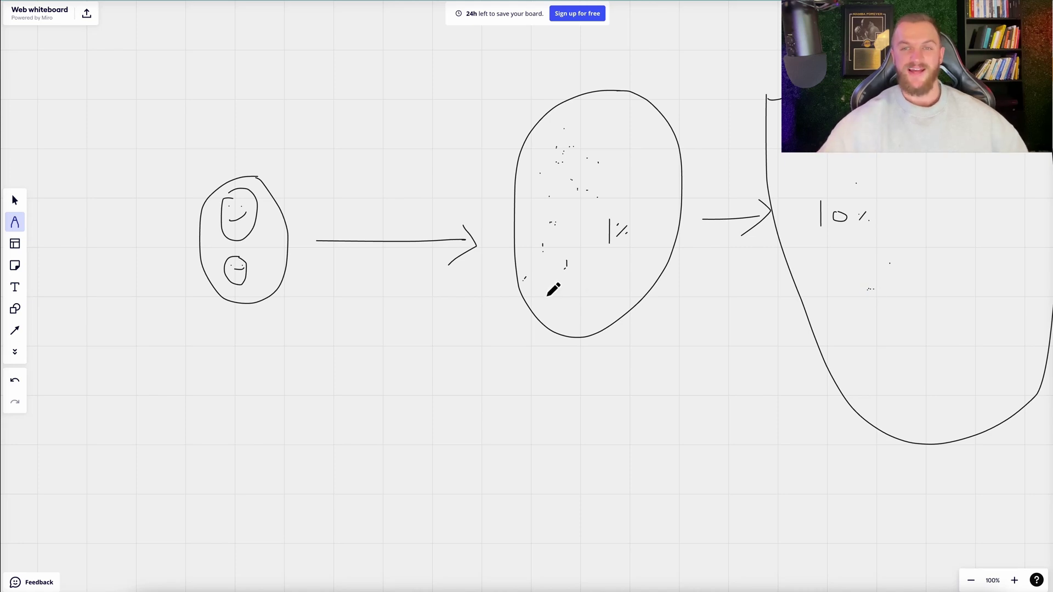
scroll(502, 324, "down", 5)
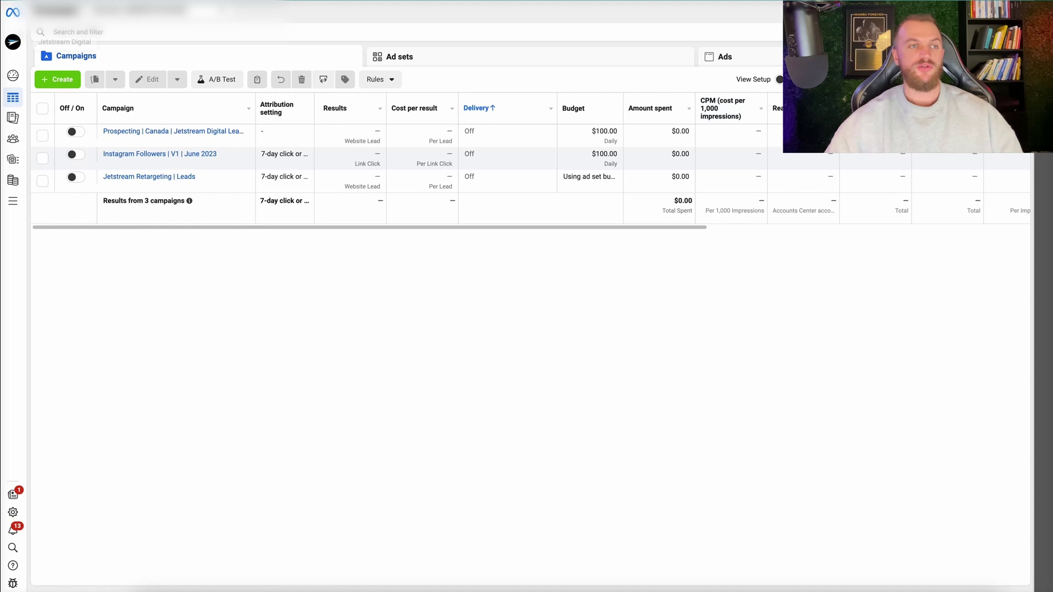
Open Audiences from the expanded left navigation to view the existing audiences.
mouse_move(12, 131)
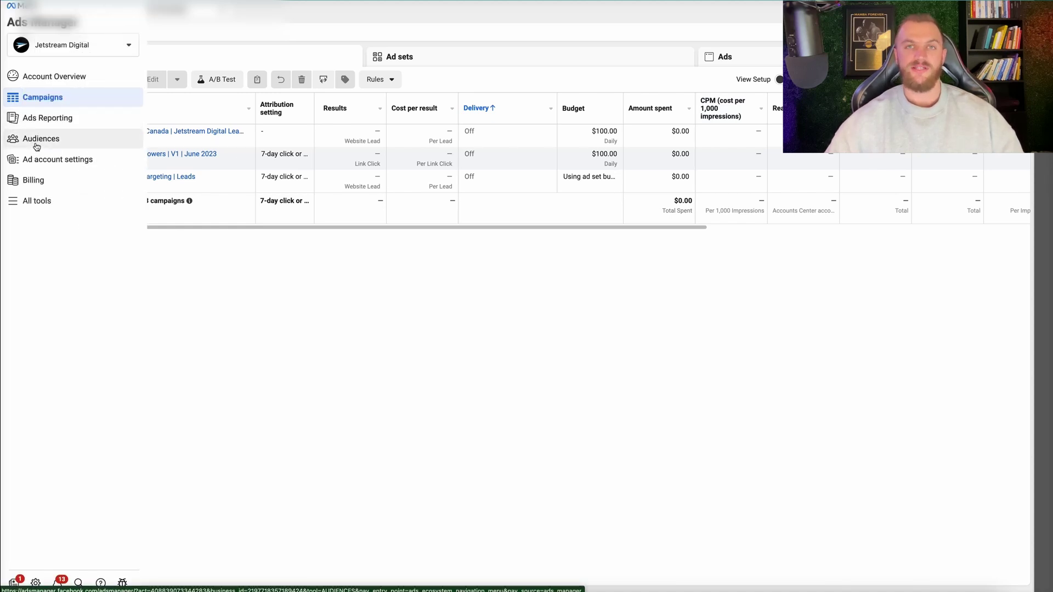
left_click(36, 147)
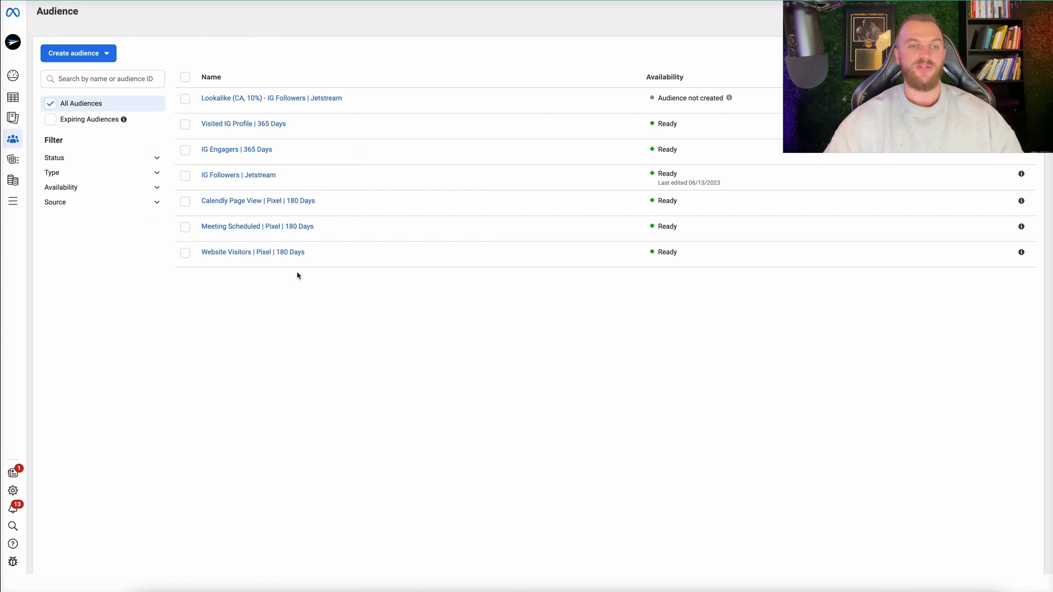
mouse_move(275, 100)
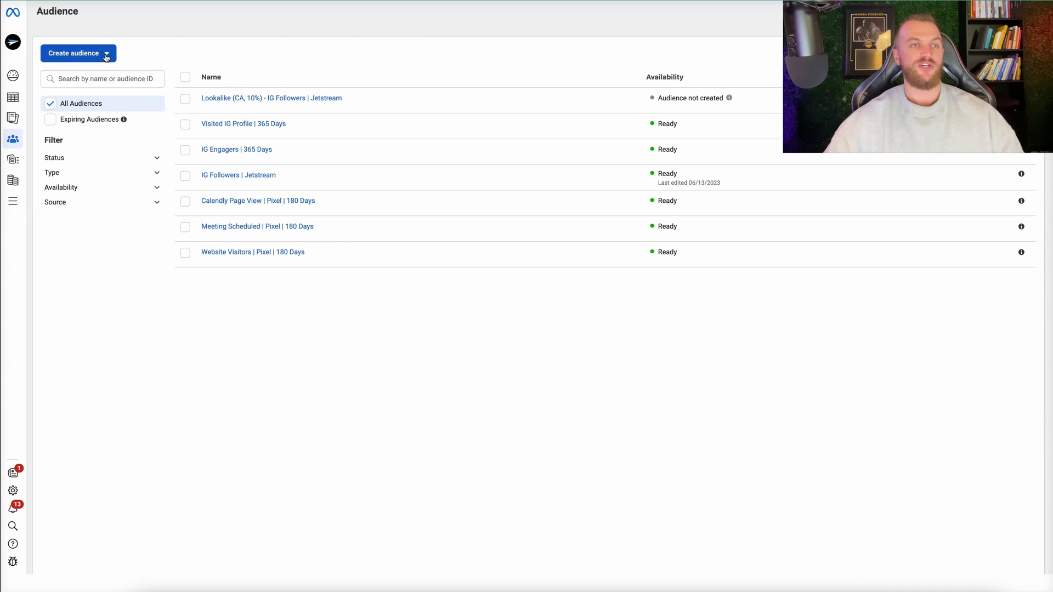
left_click(77, 53)
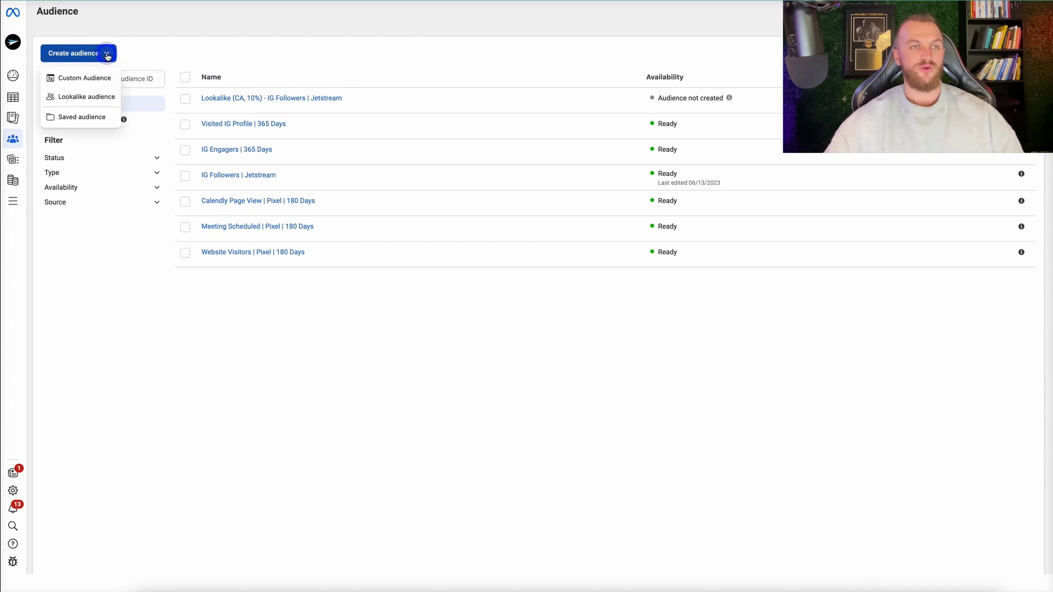
left_click(87, 97)
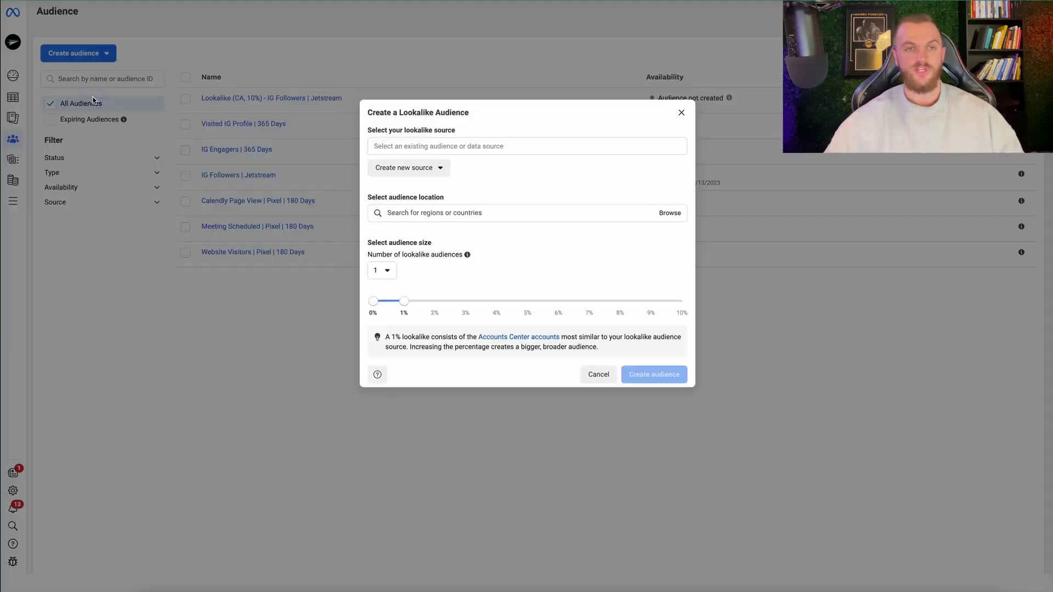
left_click(432, 148)
left_click(462, 171)
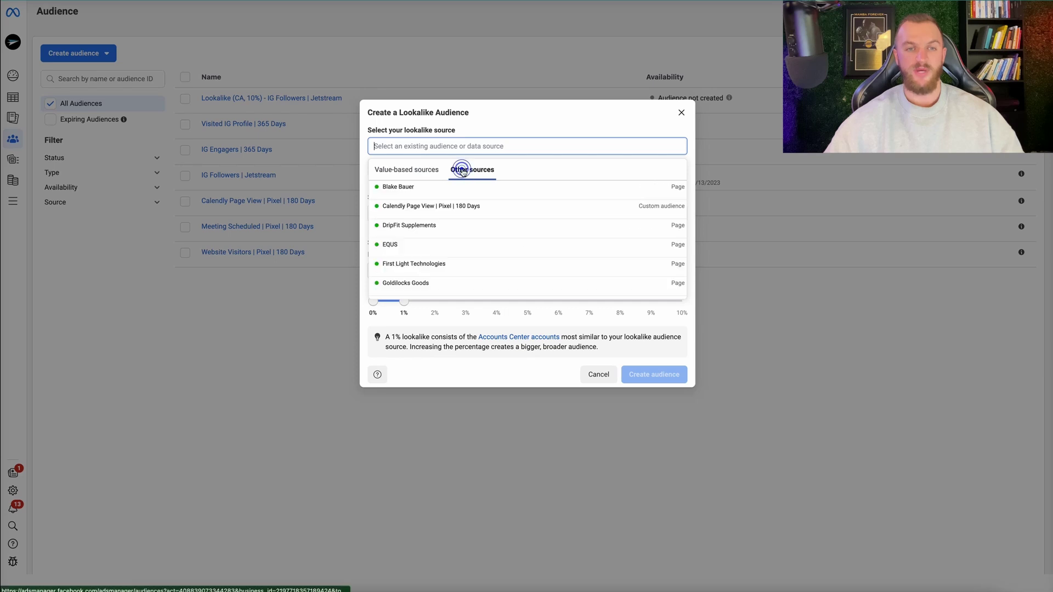
left_click(425, 170)
mouse_move(435, 244)
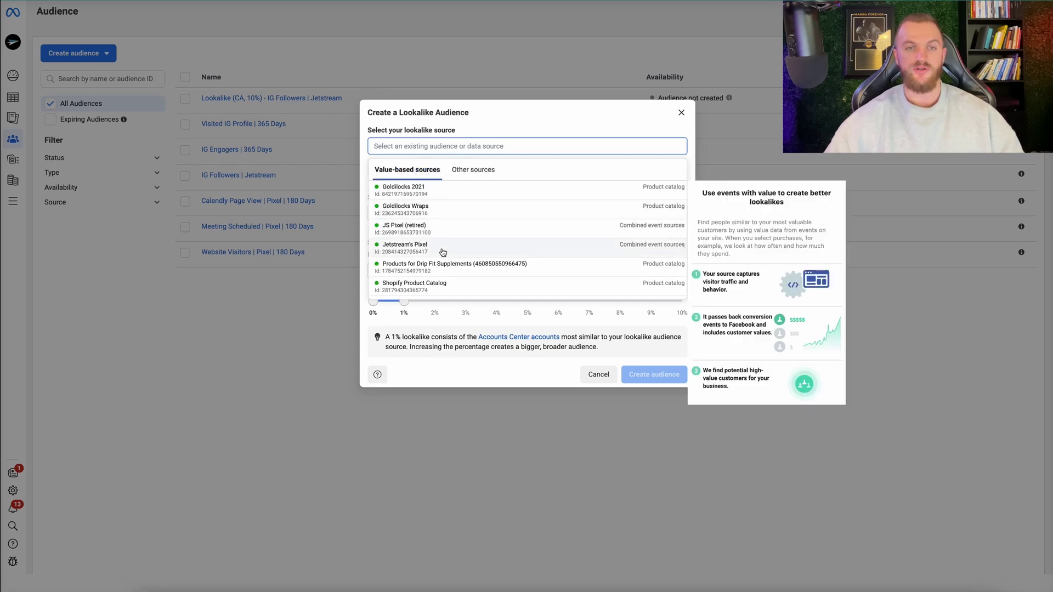
left_click(442, 253)
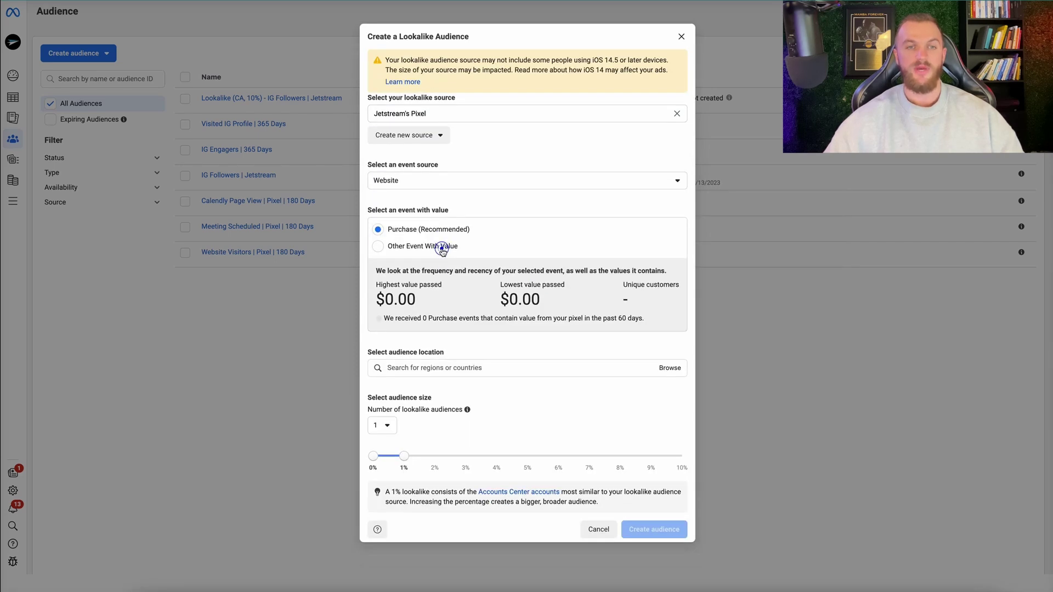
left_click(422, 186)
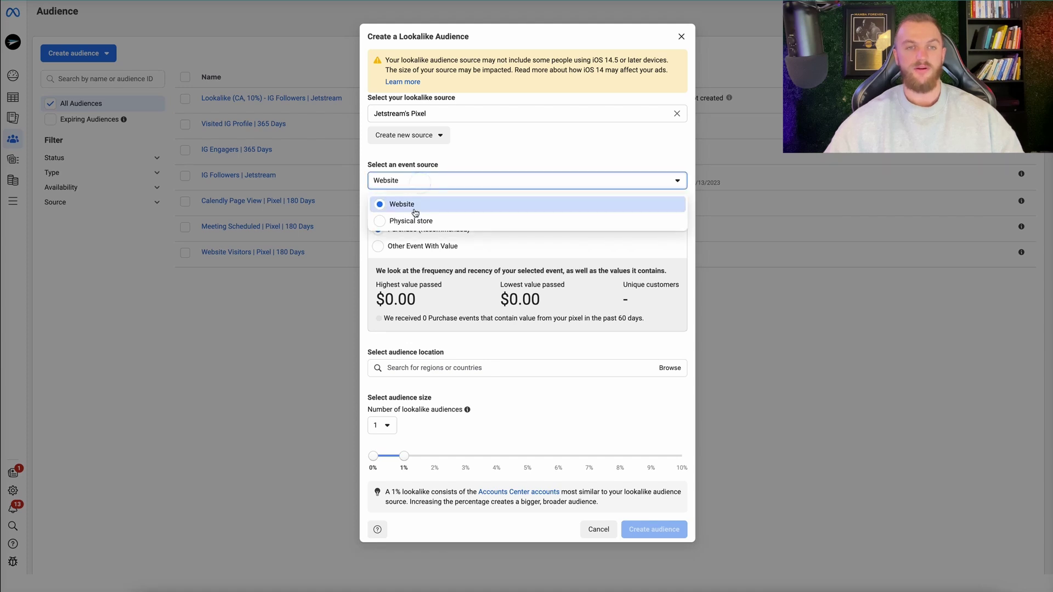
left_click(411, 204)
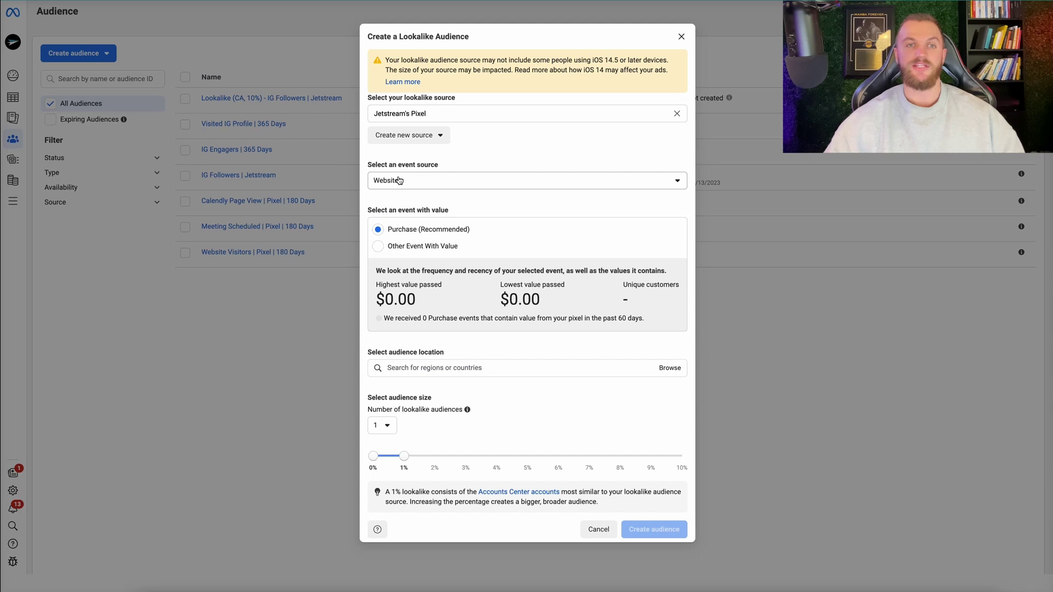
left_click(378, 247)
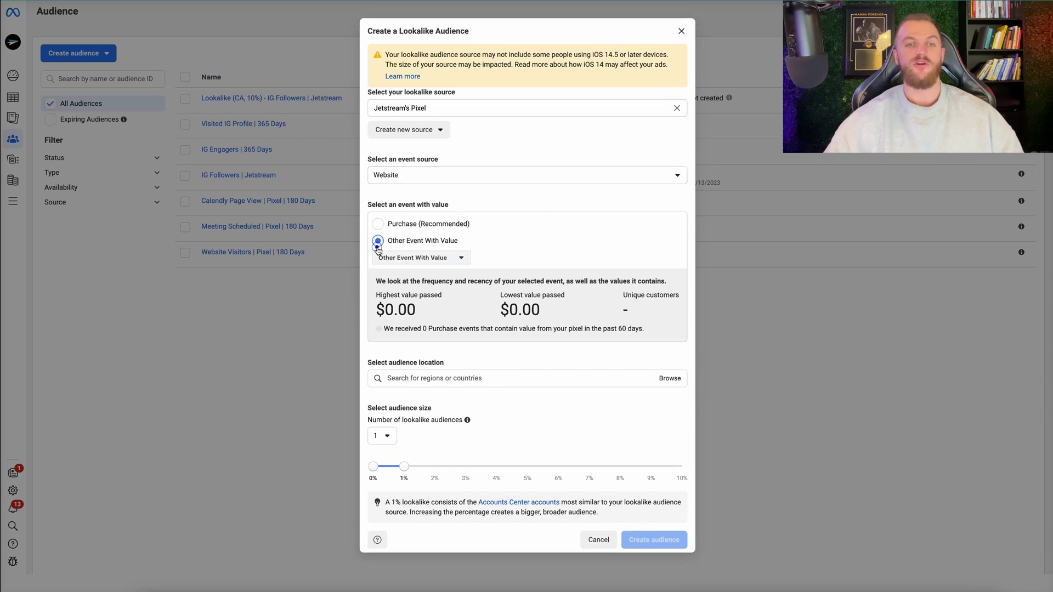
left_click(413, 259)
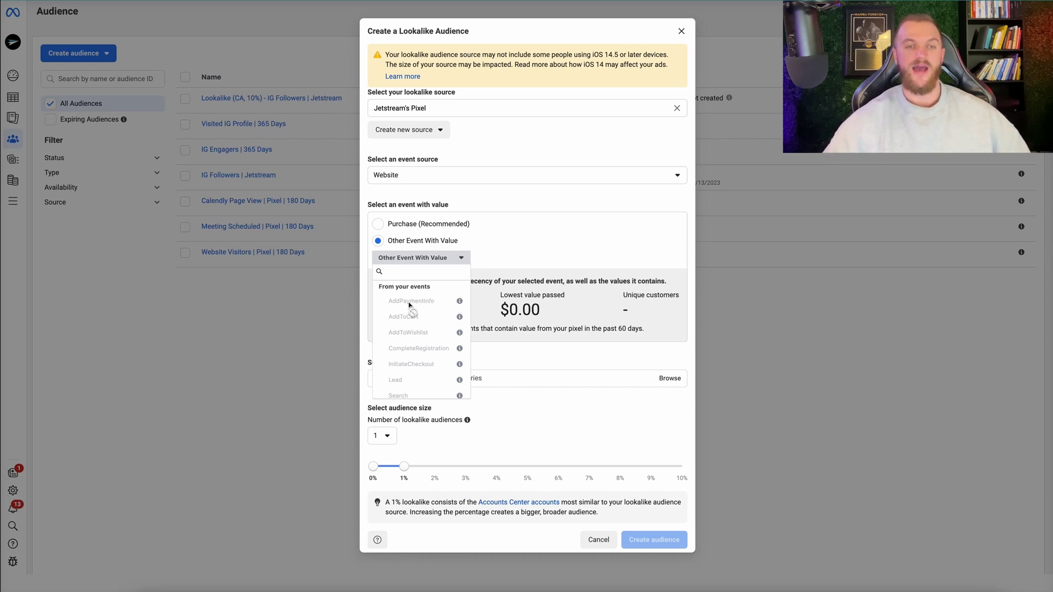
scroll(418, 336, "down", 1)
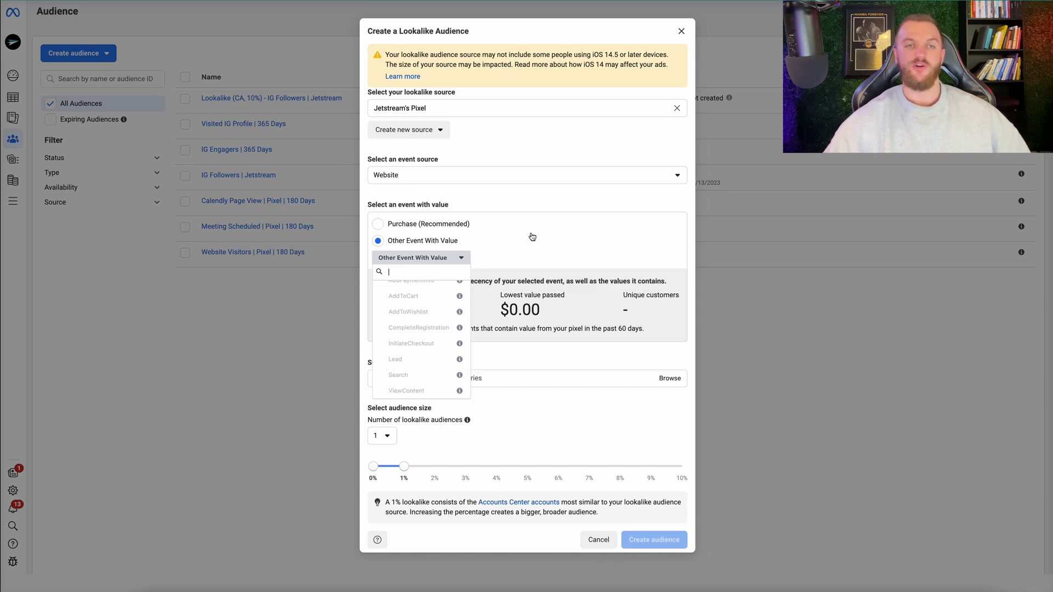
Switch the lookalike source to Goldilocks Wraps with the All Products set.
left_click(471, 111)
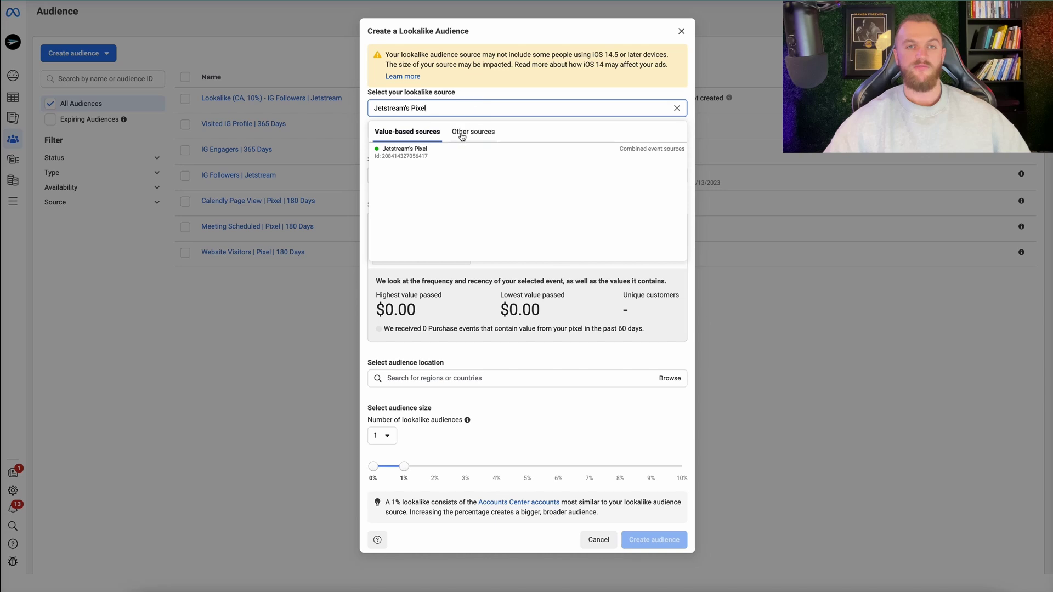
left_click(424, 168)
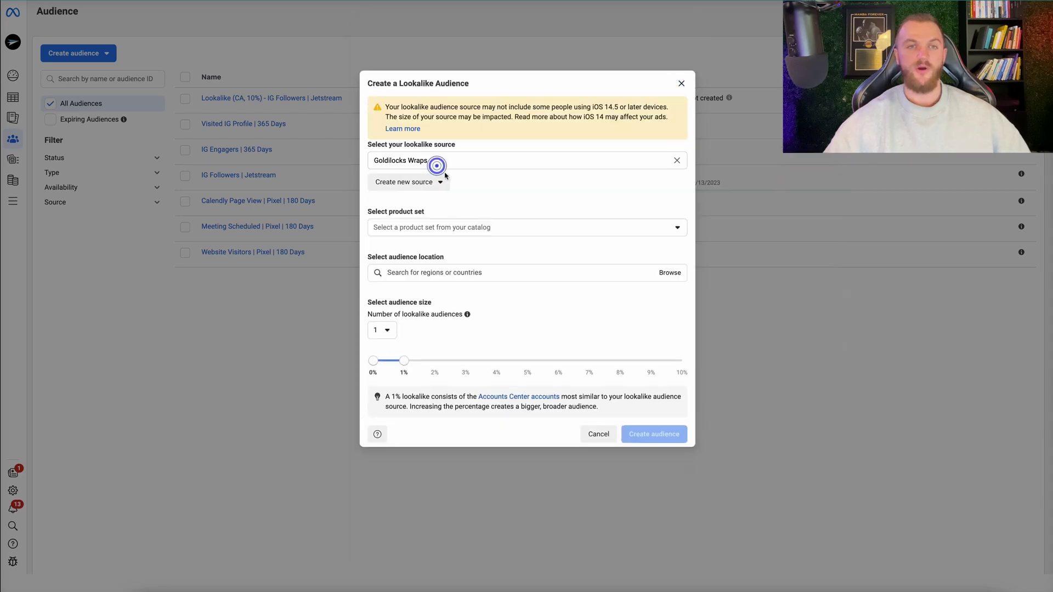
left_click(432, 229)
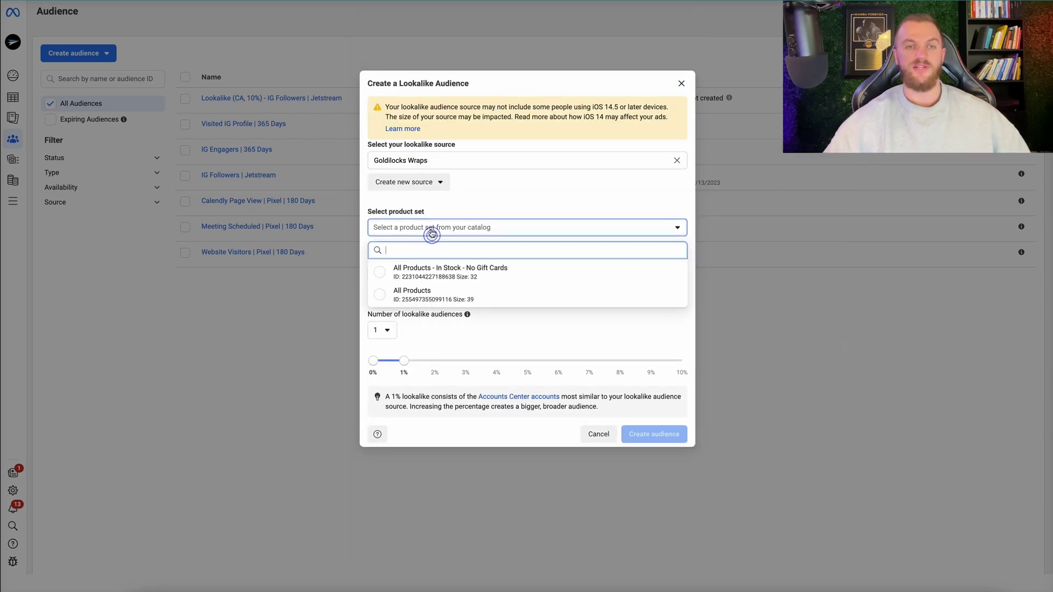
left_click(427, 292)
left_click(408, 294)
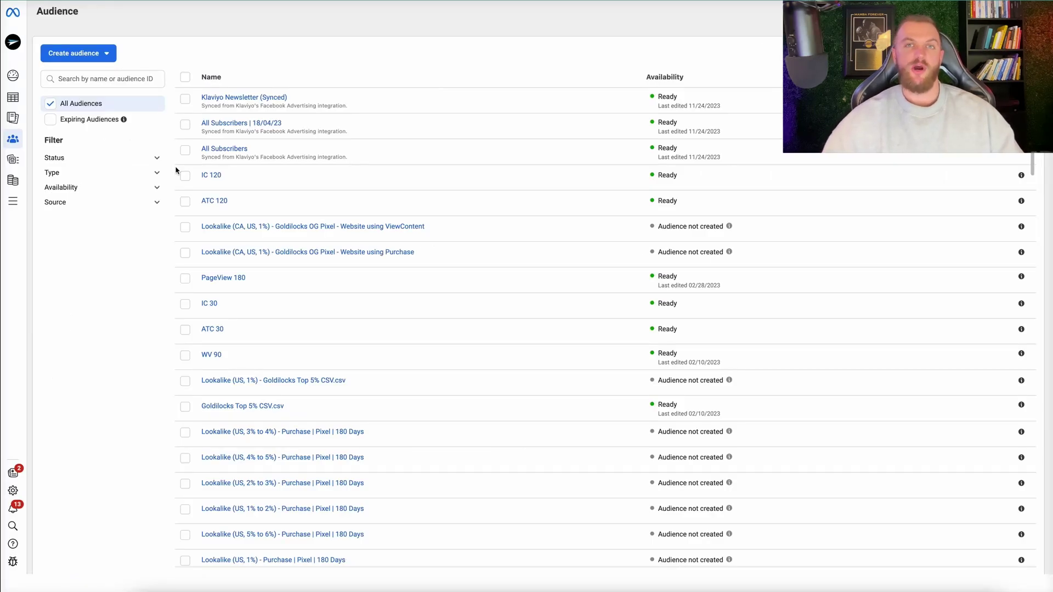
Start a new lookalike with Goldilocks OG Pixel as source, noting its 263 purchase events.
left_click(76, 53)
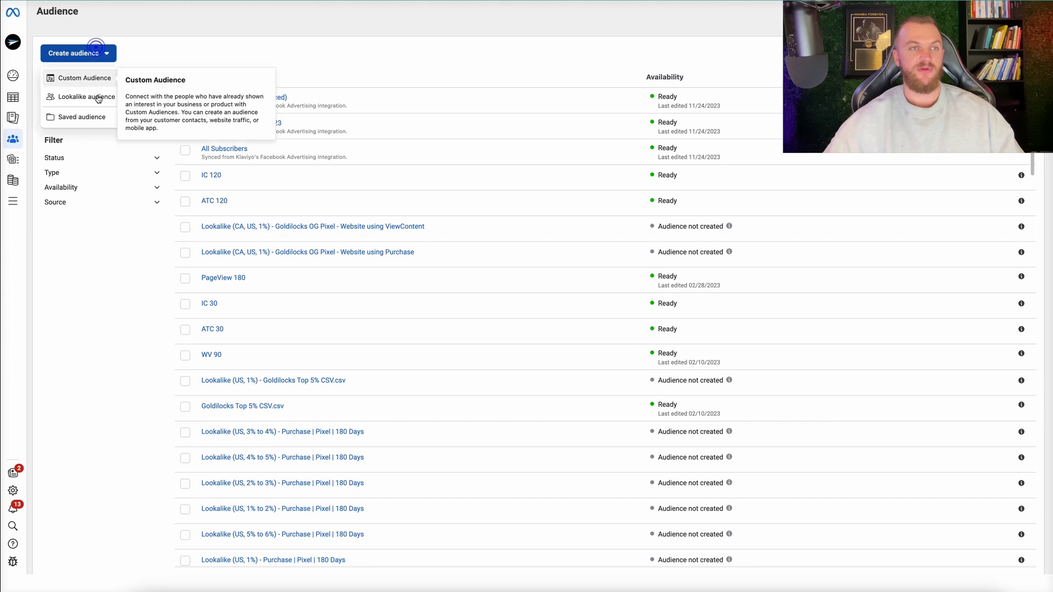
left_click(79, 97)
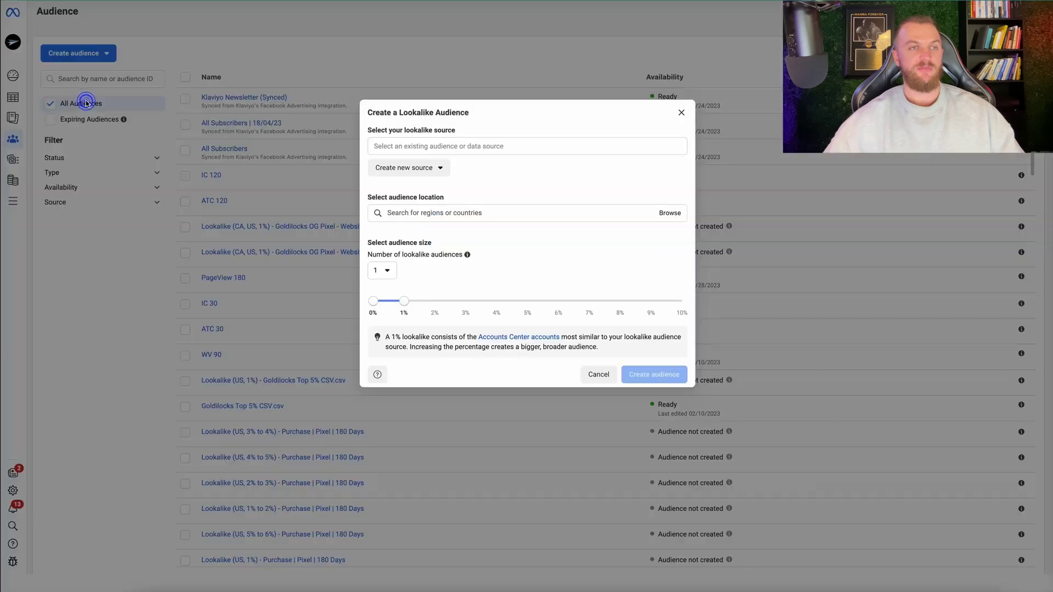
left_click(434, 147)
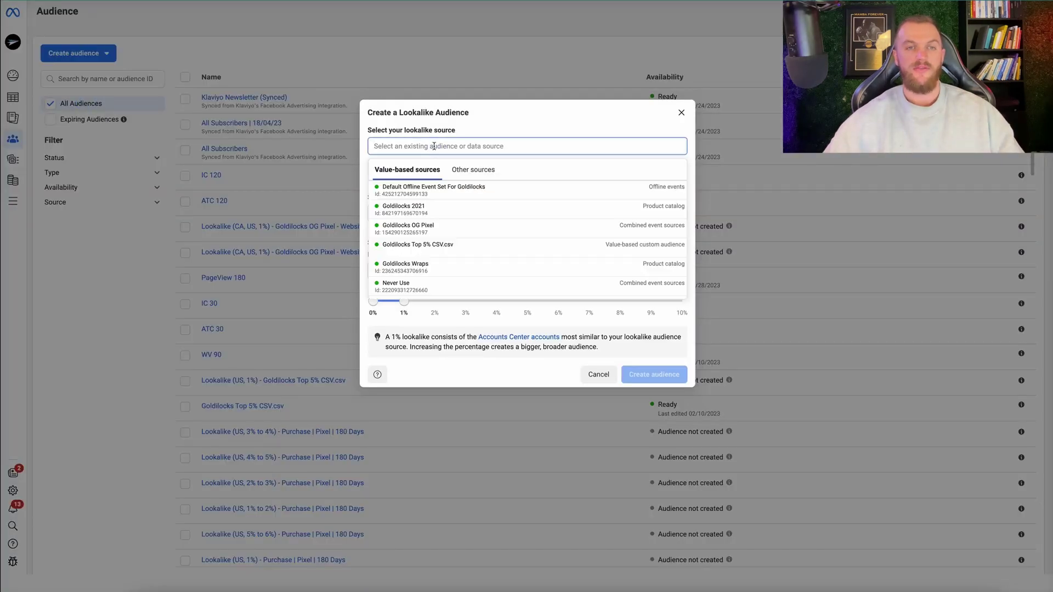
left_click(480, 230)
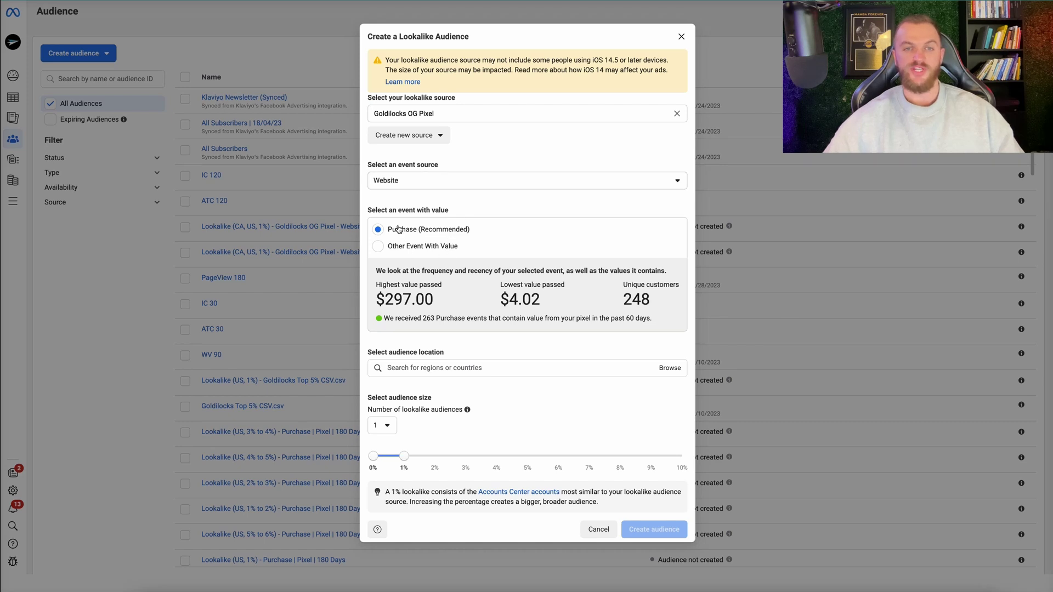
left_click_drag(434, 319, 423, 318)
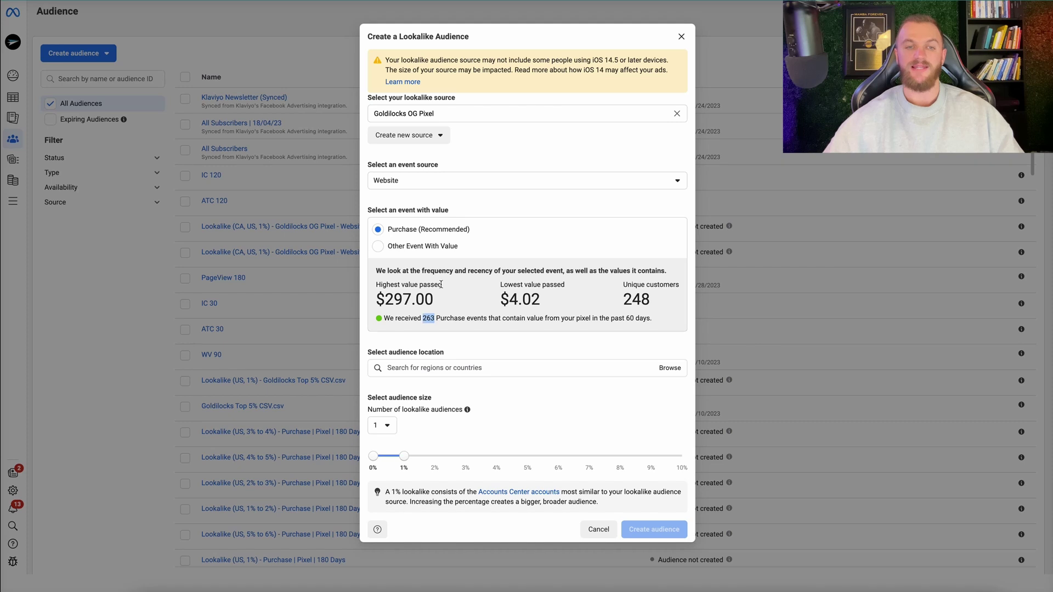
Compare AddToCart (1.37K events) and settle on Purchase as the value event.
left_click(414, 246)
left_click(419, 257)
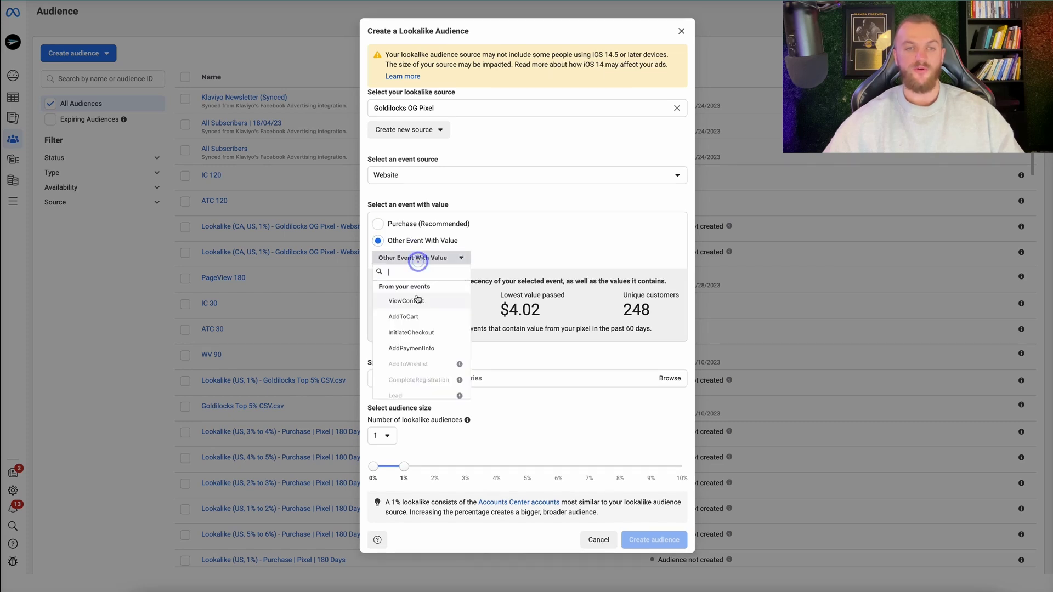
left_click(418, 317)
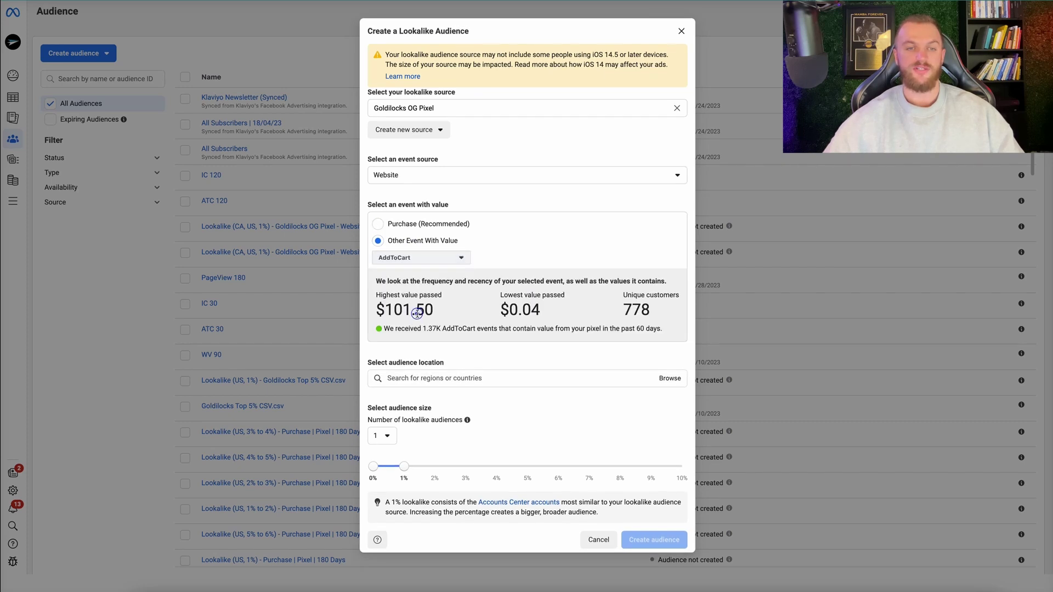
left_click_drag(441, 328, 421, 328)
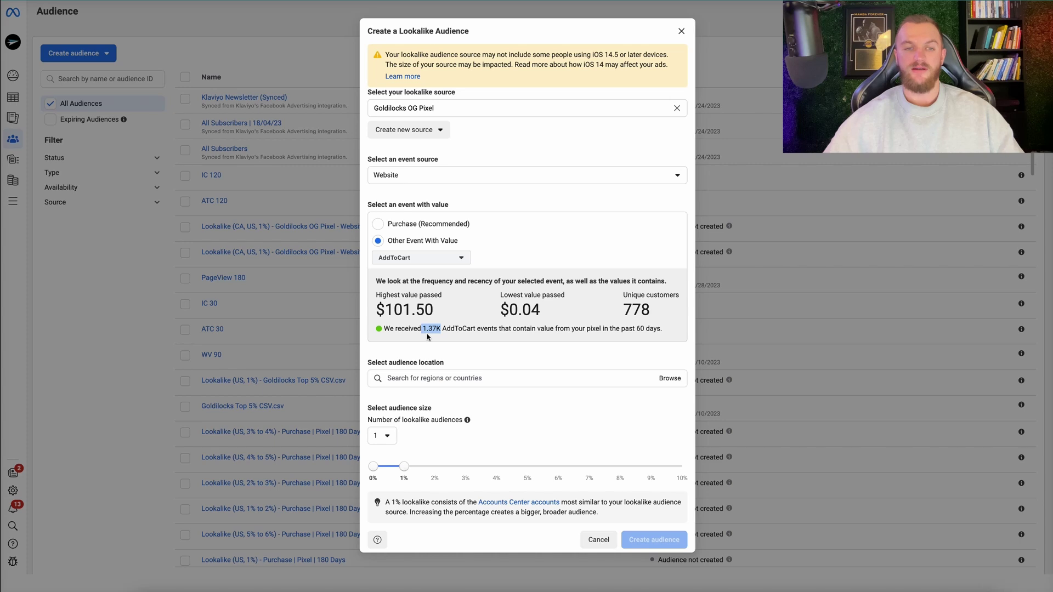
left_click(378, 224)
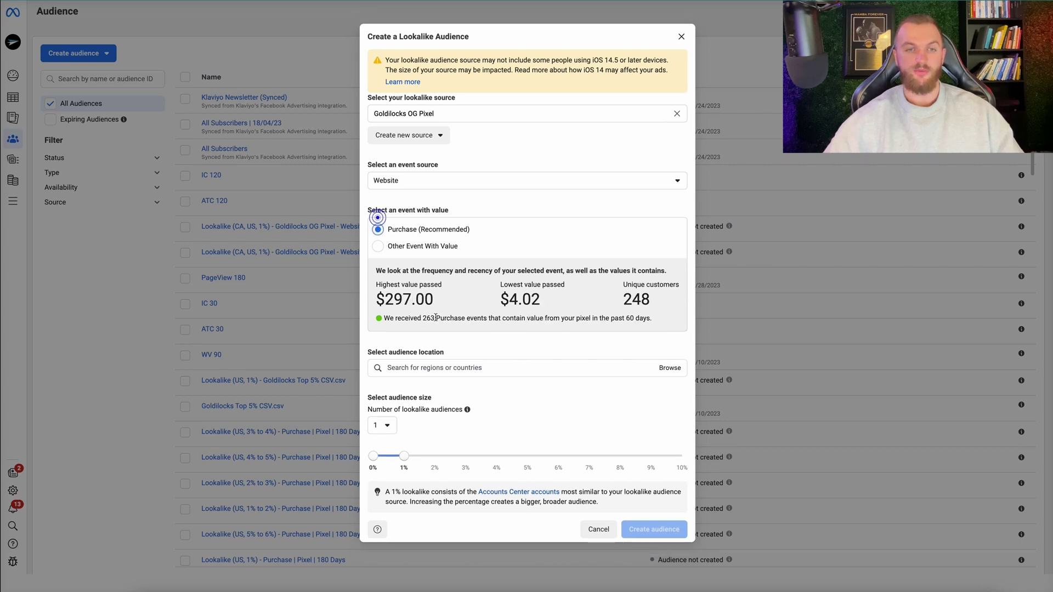
Set the audience location to United States via a 'united' search.
left_click(442, 368)
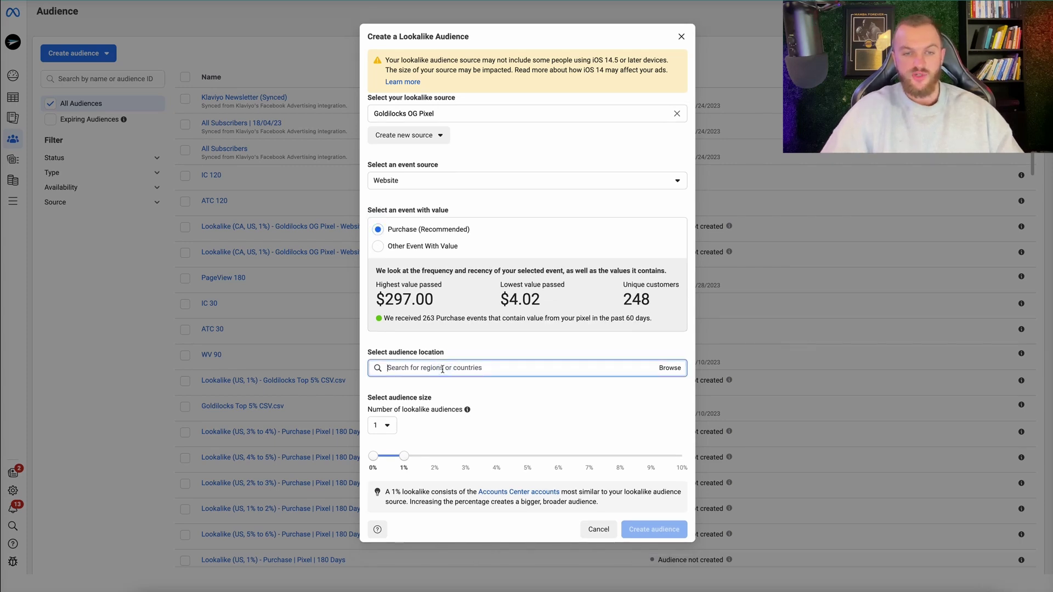
type("united")
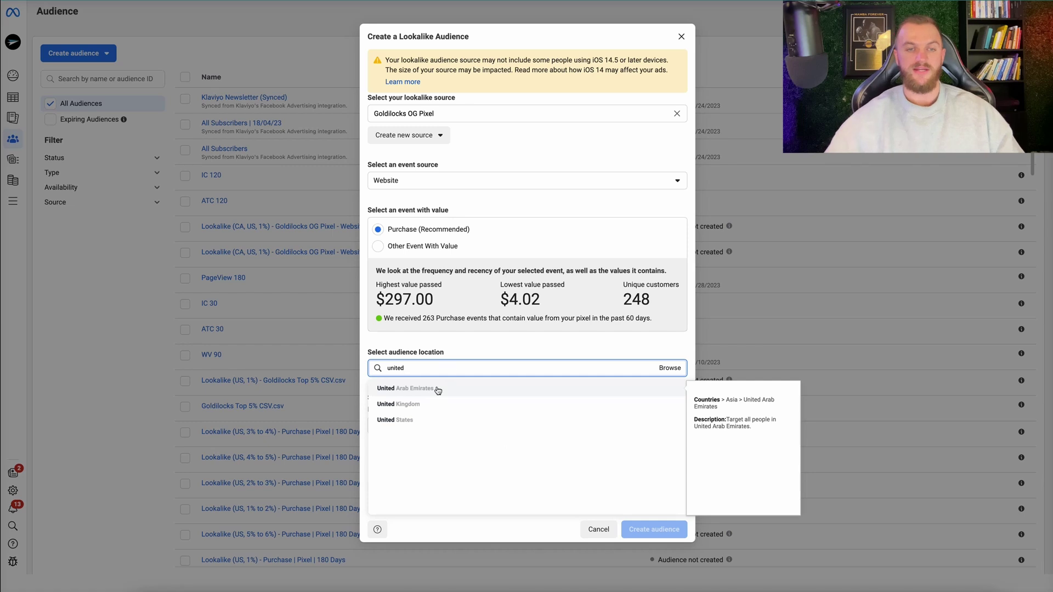
left_click(442, 420)
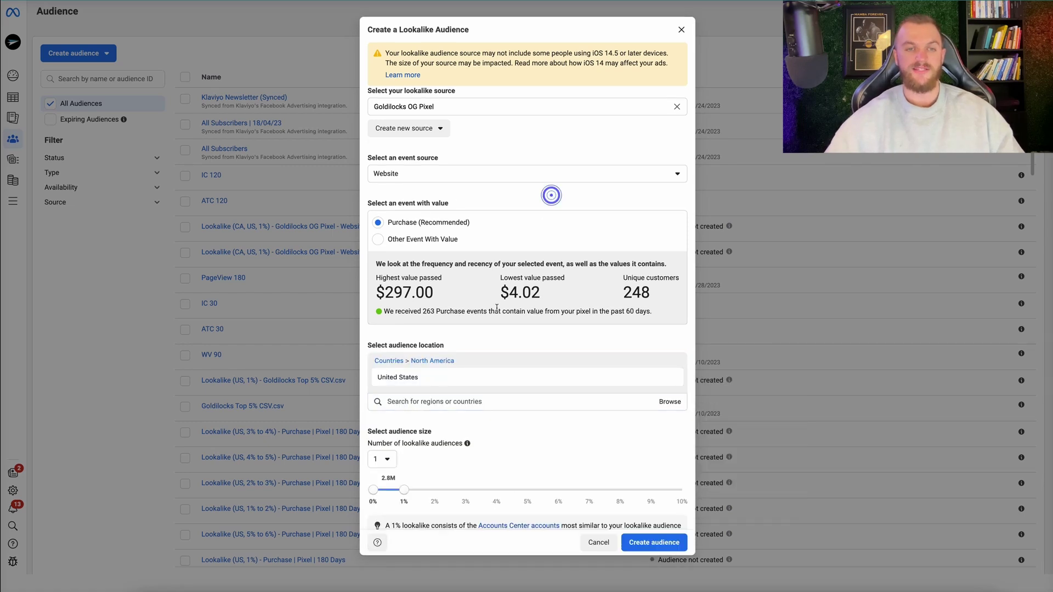
Drag the lookalike size slider out to 10% (about 27.7M people) and create the audience.
scroll(551, 200, "down", 2)
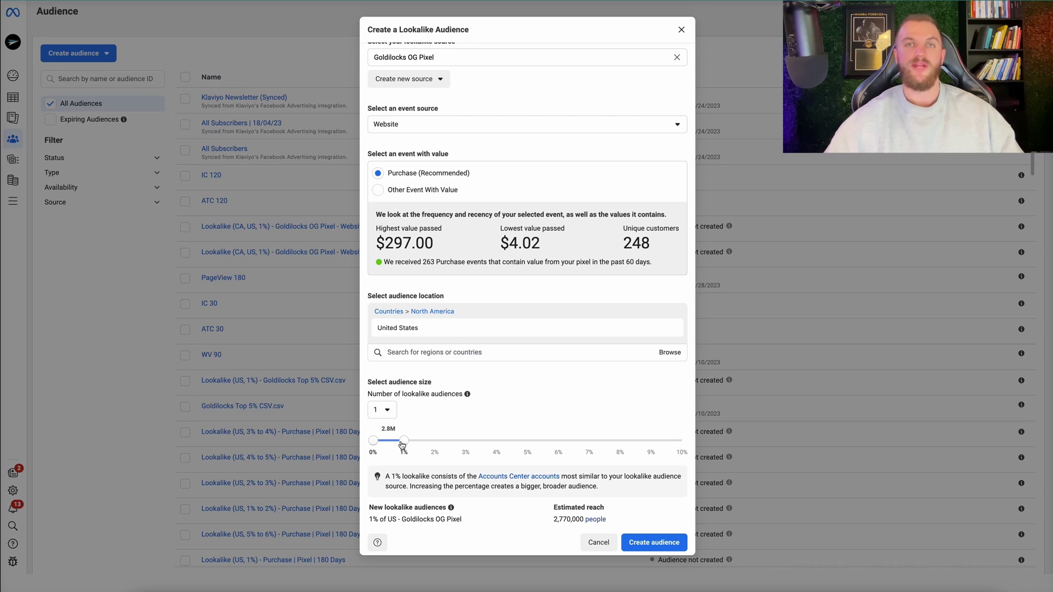
left_click_drag(403, 445, 433, 440)
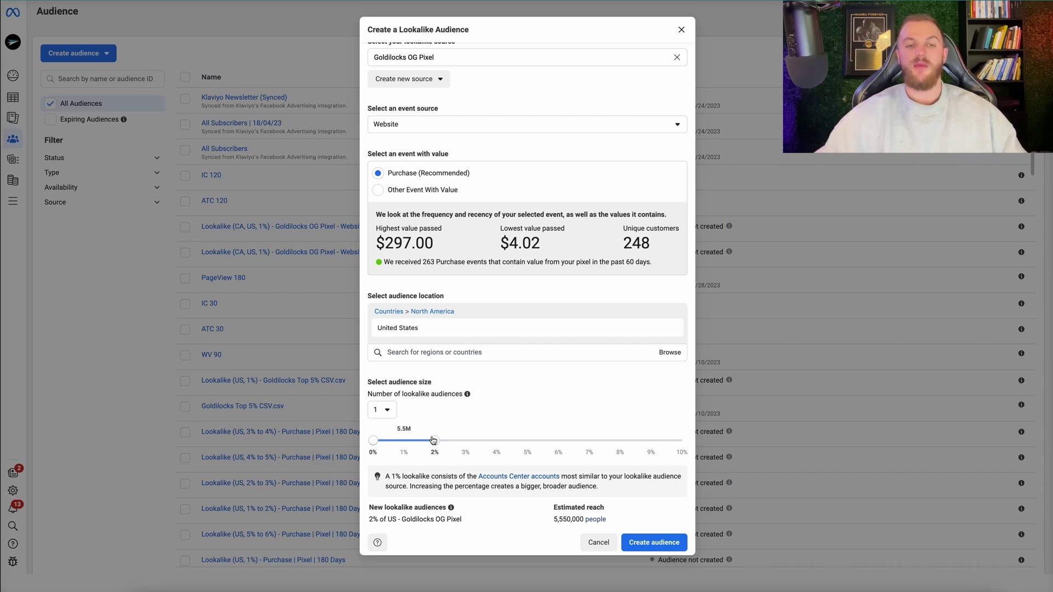
left_click(433, 438)
left_click_drag(432, 438, 404, 439)
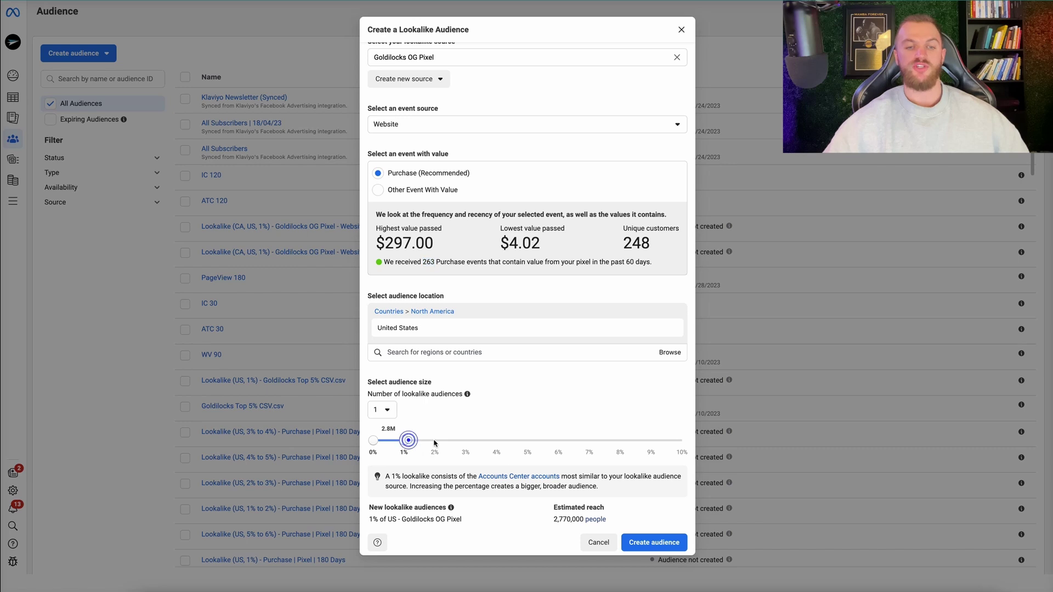
left_click_drag(404, 442, 681, 435)
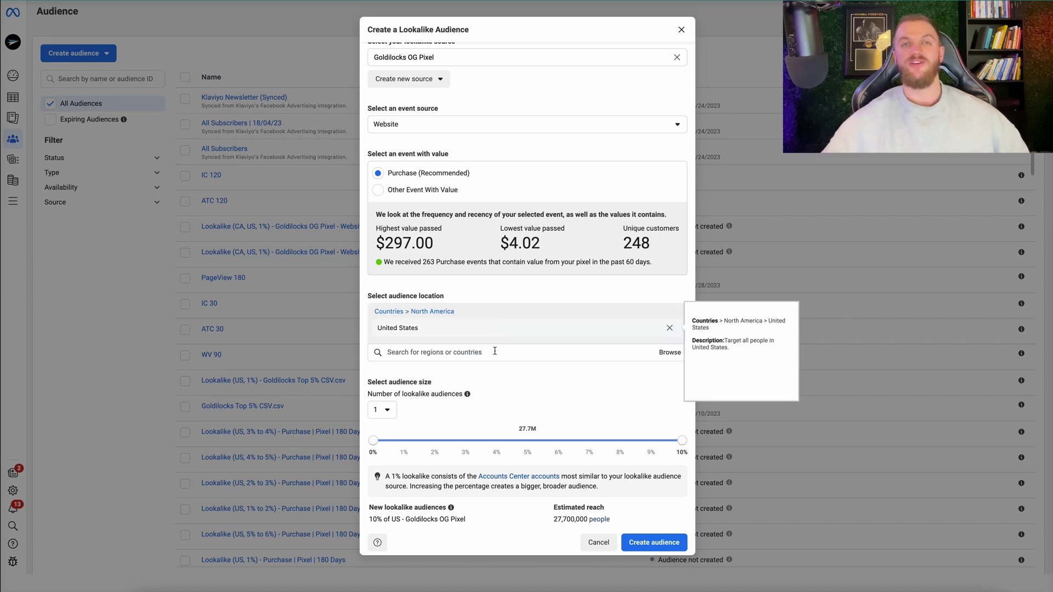
left_click_drag(434, 261, 424, 262)
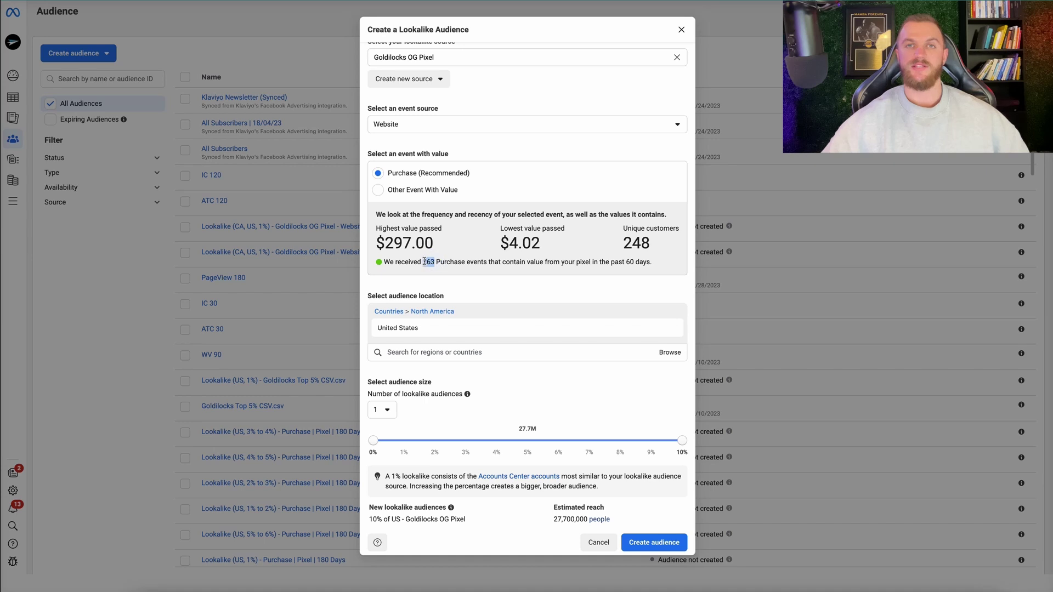
left_click(654, 543)
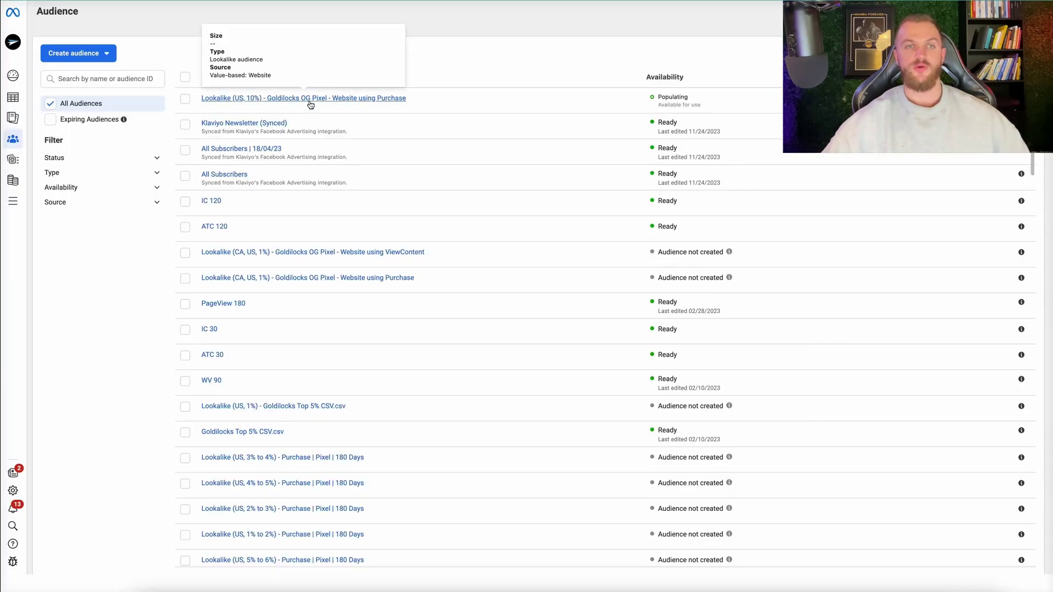
Browse the other lookalike sources for an Instagram audience, searching 'IG'.
mouse_move(260, 102)
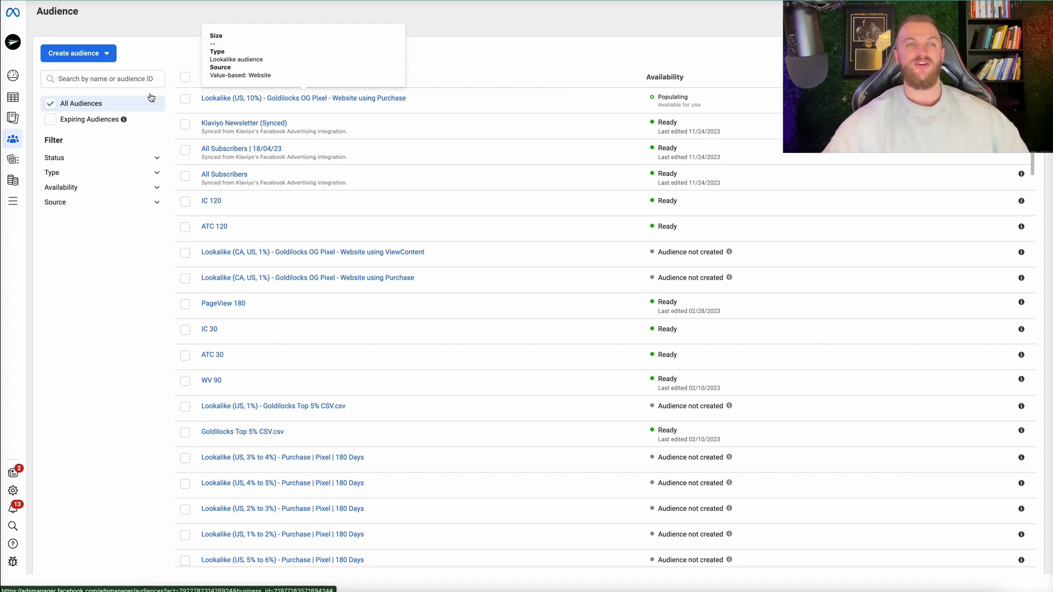
left_click(108, 55)
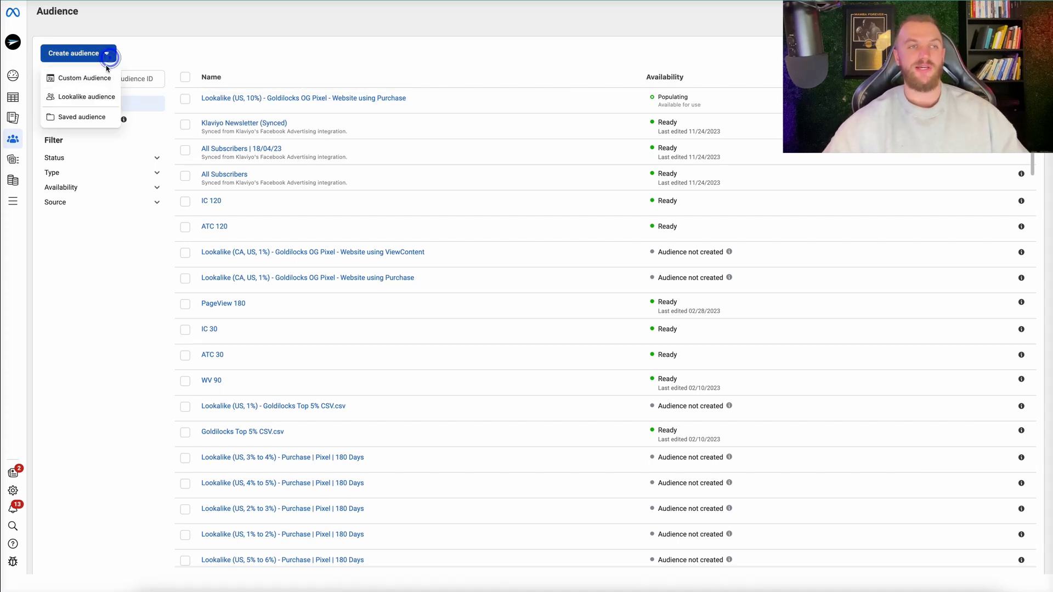
left_click(97, 97)
left_click(419, 141)
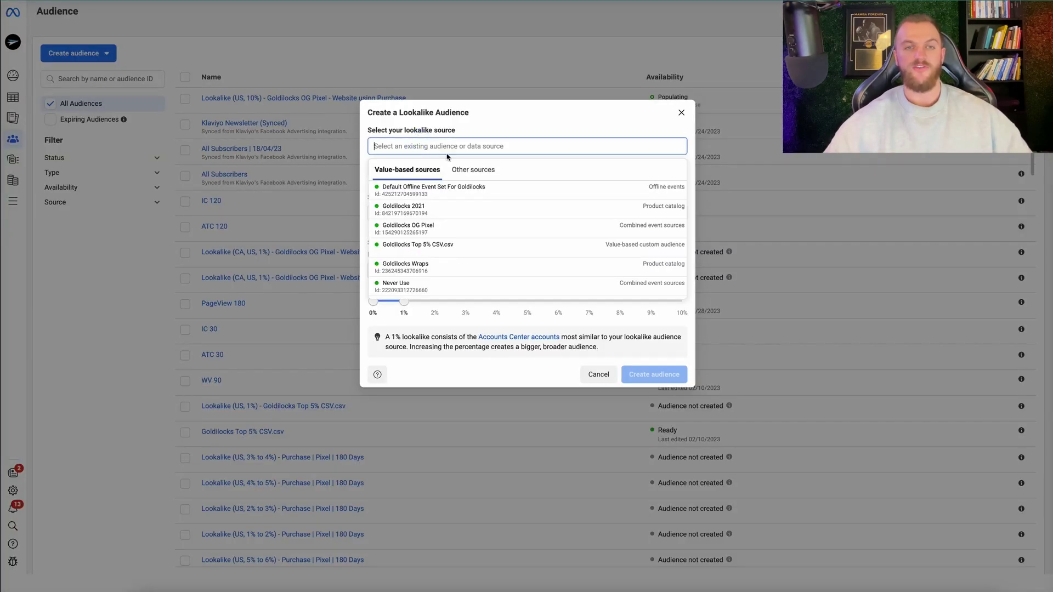
left_click(472, 170)
scroll(460, 233, "down", 10)
scroll(459, 233, "down", 1)
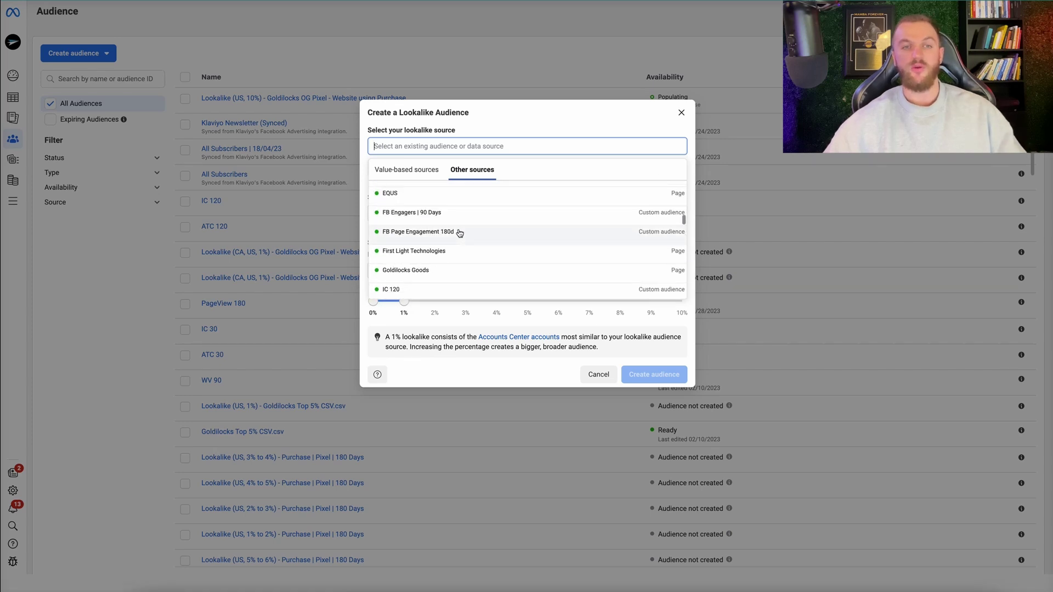
scroll(460, 233, "down", 1)
type("IG")
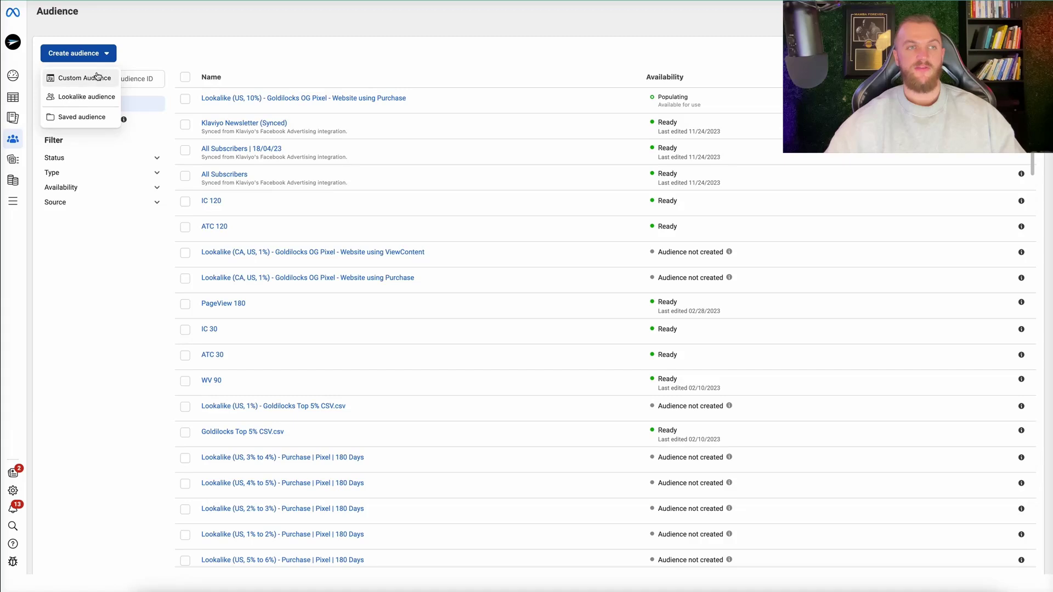
Start an Instagram account custom audience with the Goldilocks account as source.
left_click(116, 78)
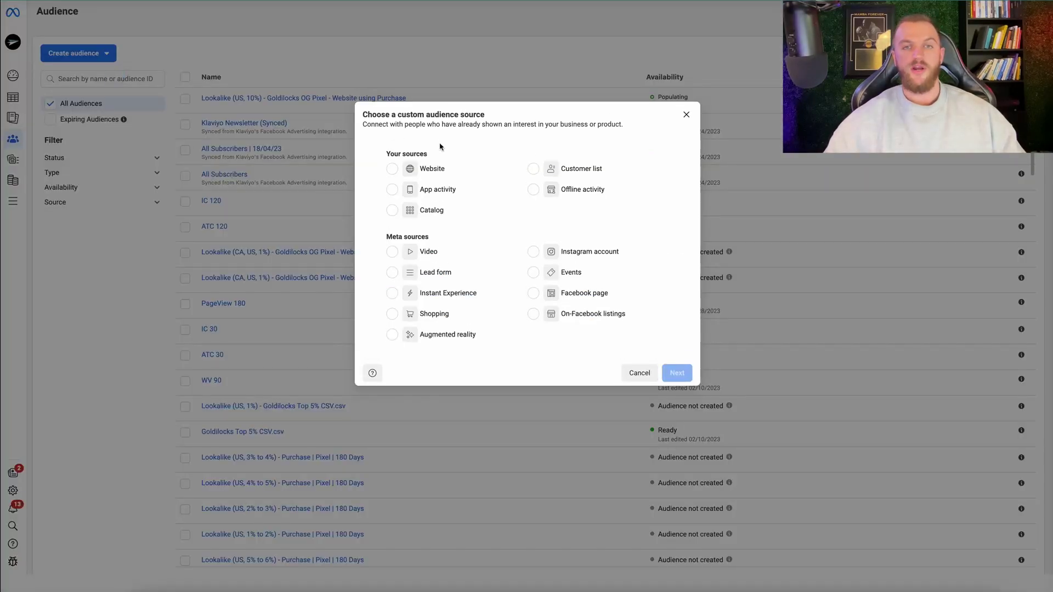
left_click(533, 252)
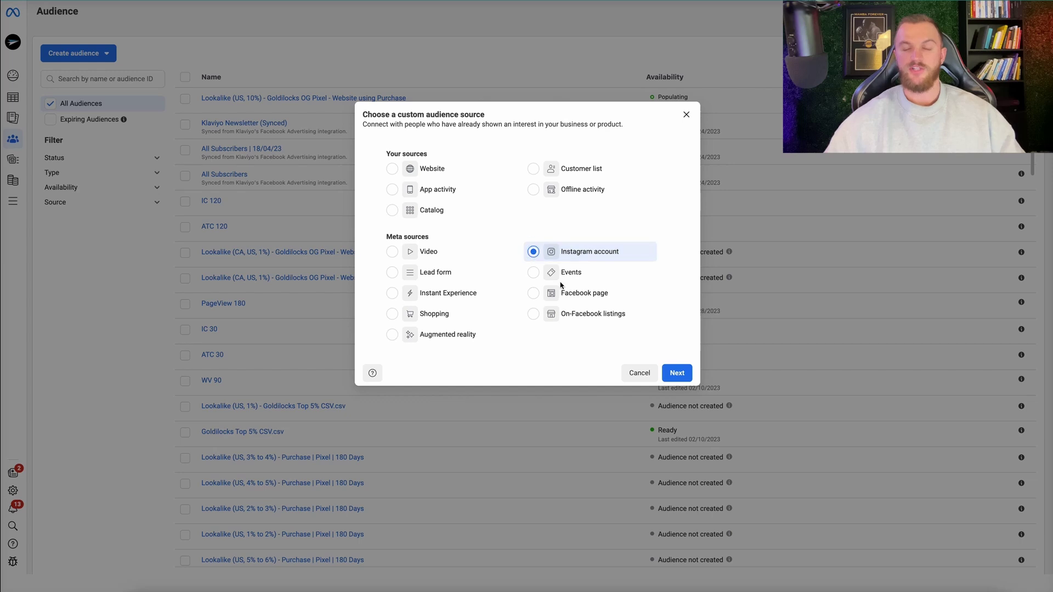
left_click(677, 373)
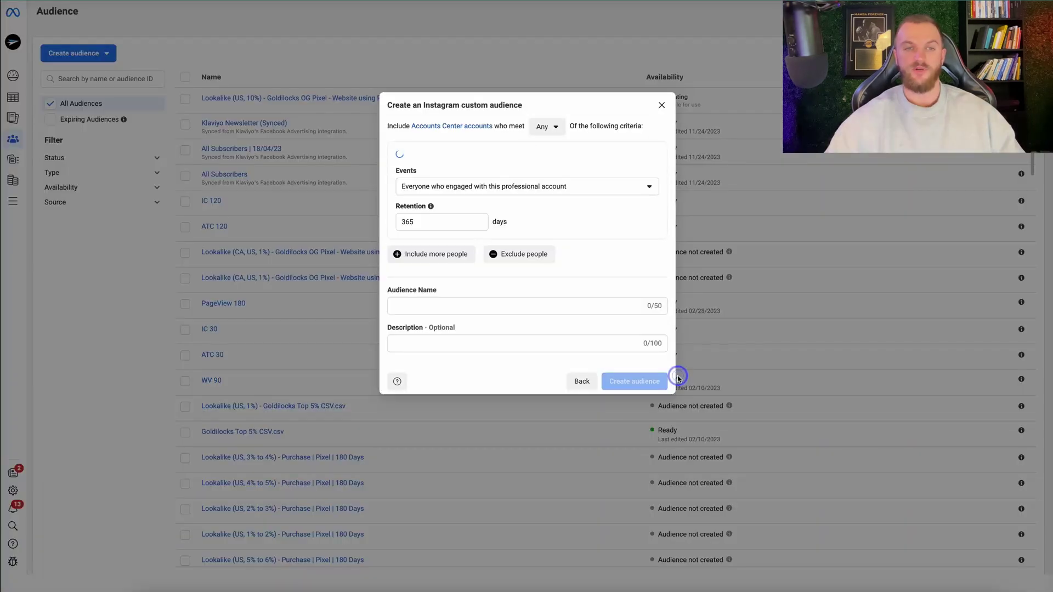
left_click(455, 187)
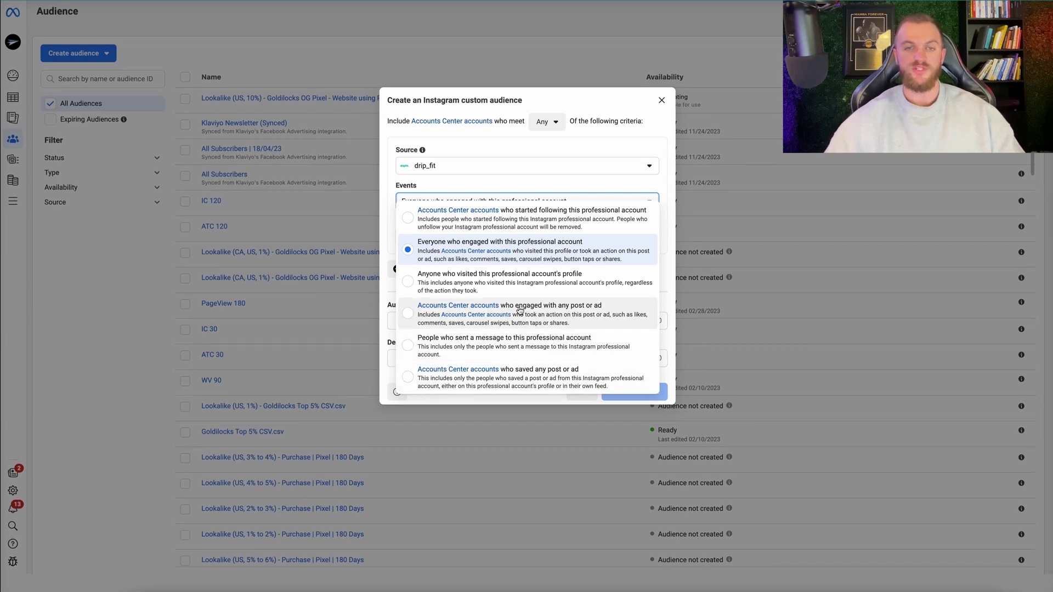
left_click(475, 165)
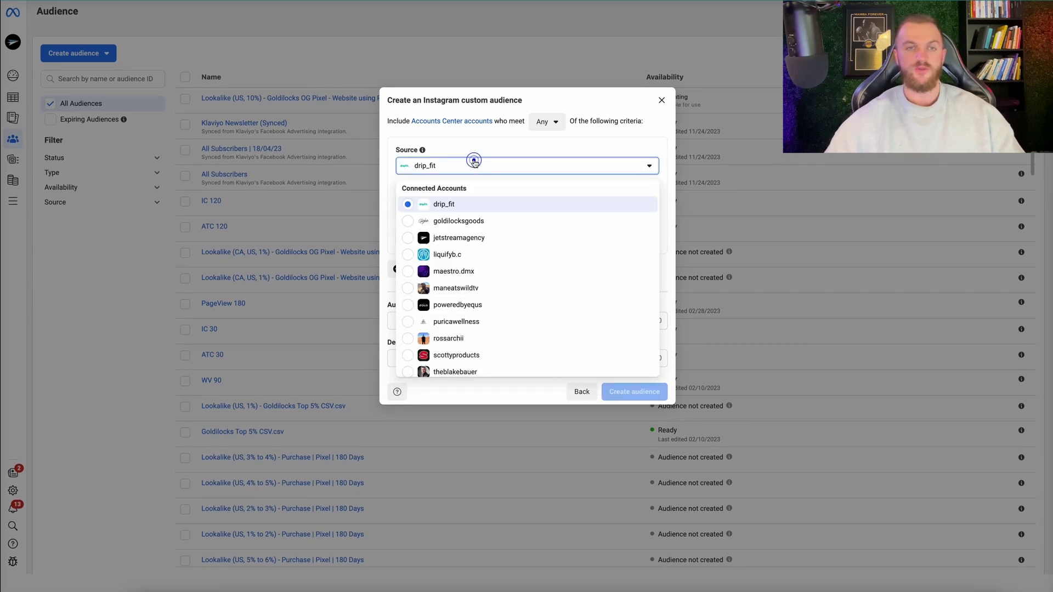
left_click(463, 222)
Target people who started following, name it 'IG Followers | Goldilocks', and create it.
left_click(464, 203)
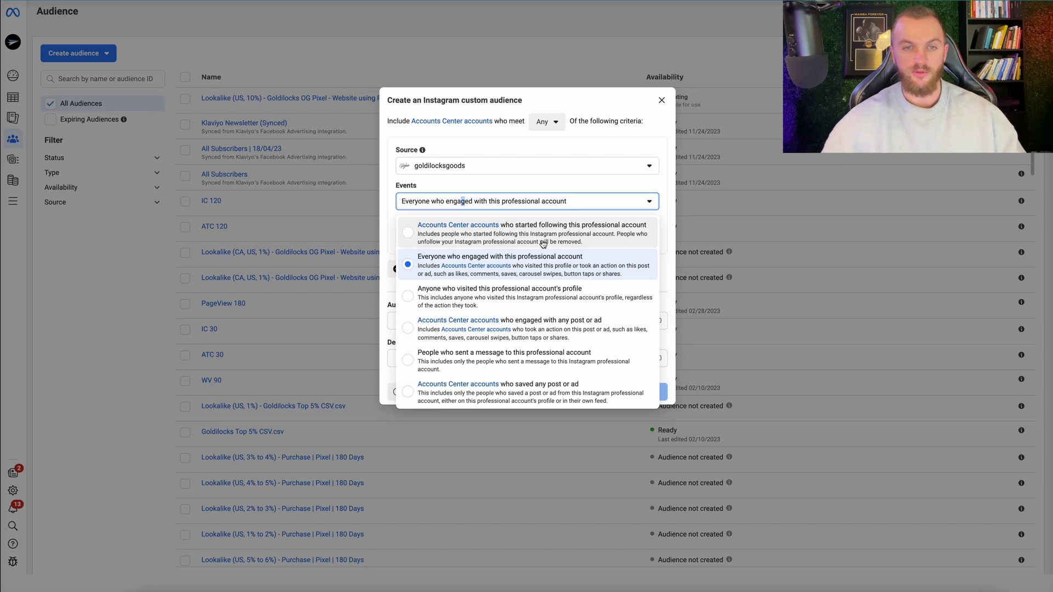
left_click(578, 231)
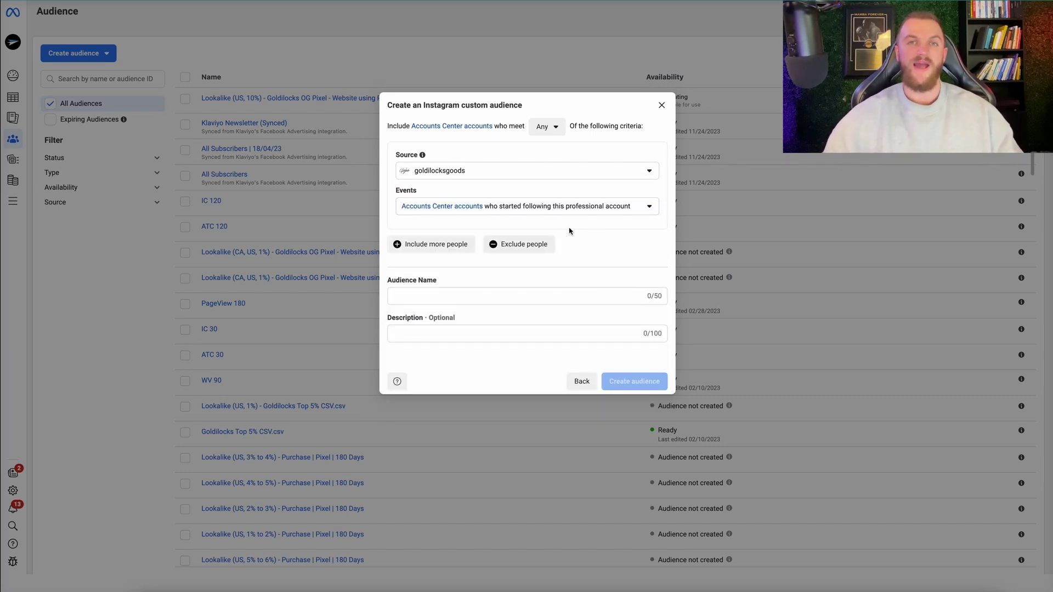
left_click(435, 297)
type("IG ")
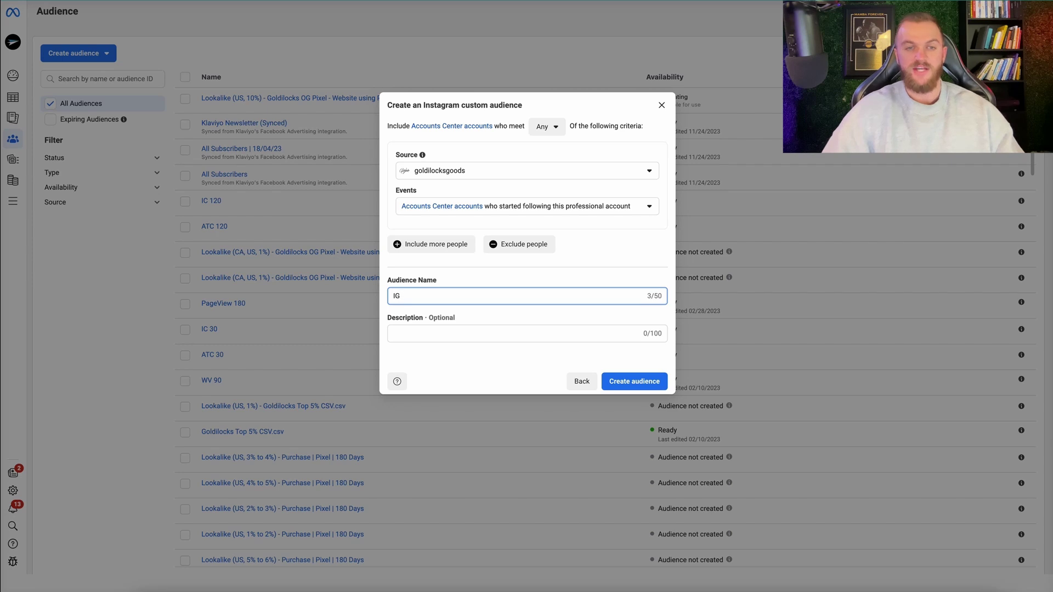
type("Followers | Goldilocks")
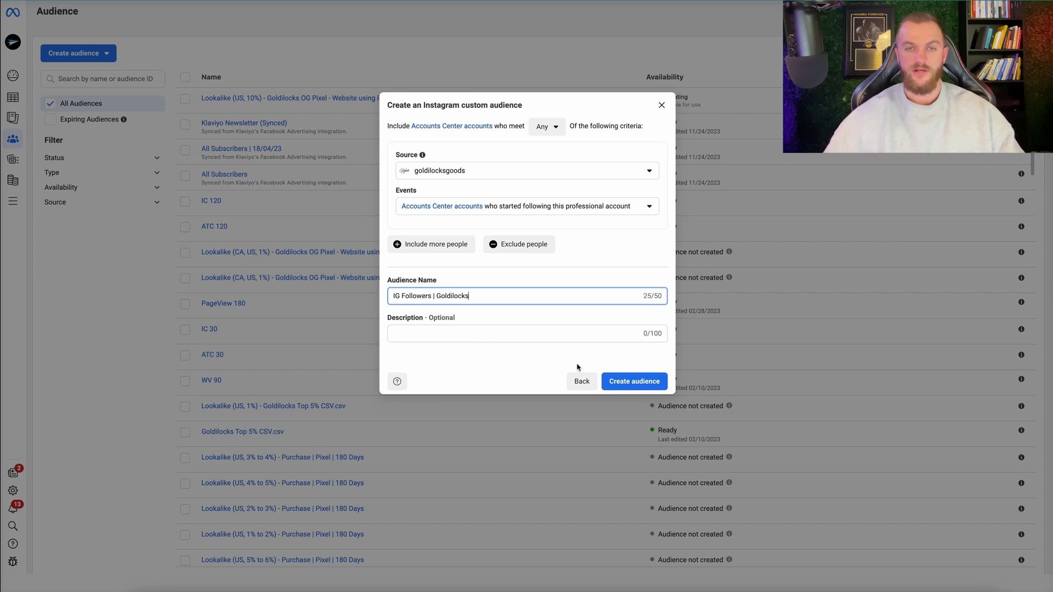
left_click(635, 380)
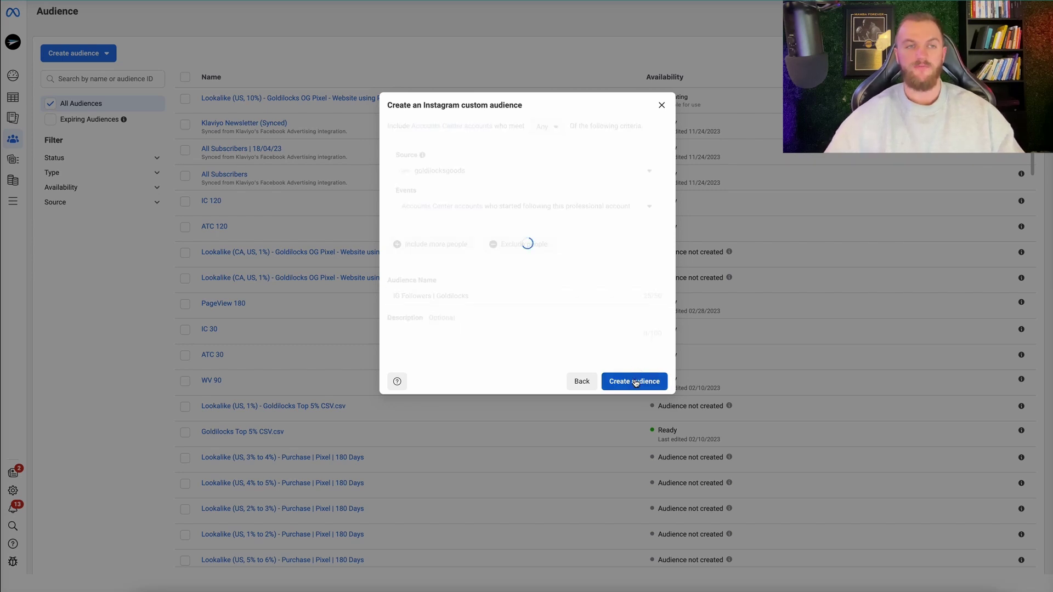
left_click(660, 120)
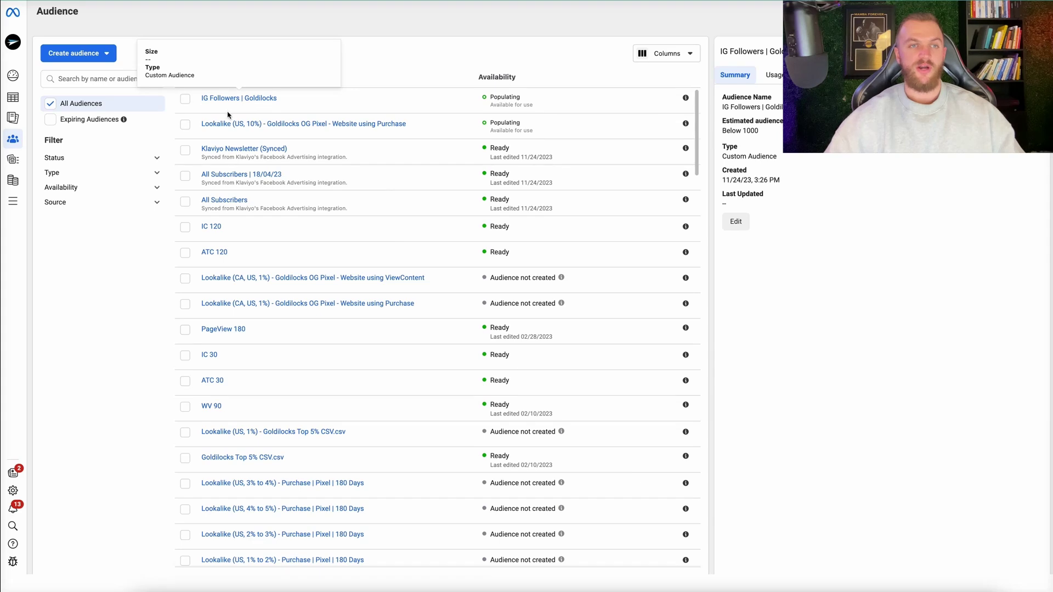
Start a lookalike of IG Followers | Goldilocks located in United States and Canada.
left_click(108, 54)
left_click(87, 96)
left_click(400, 139)
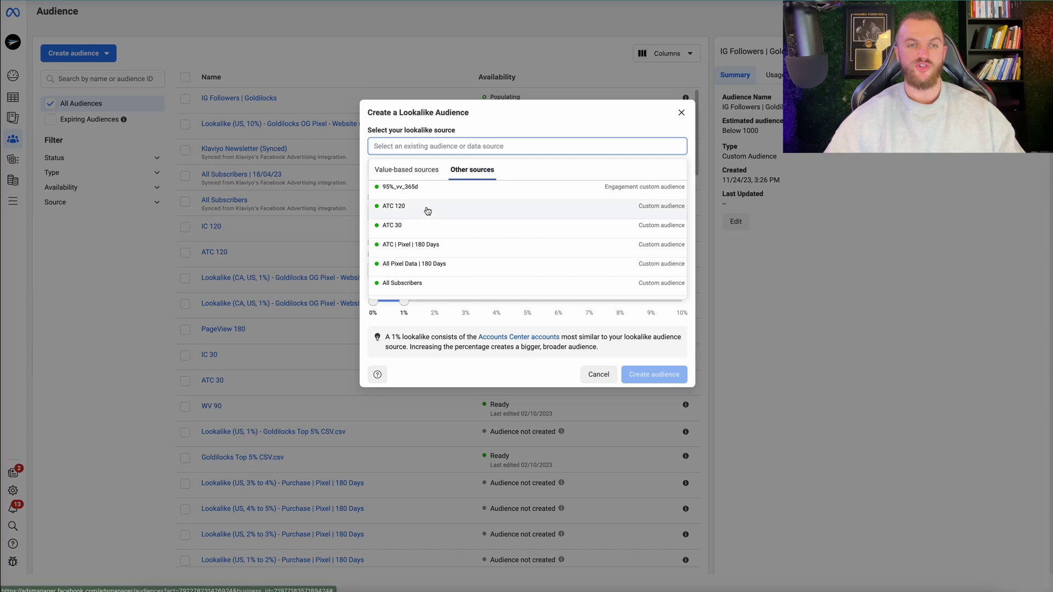
left_click(434, 144)
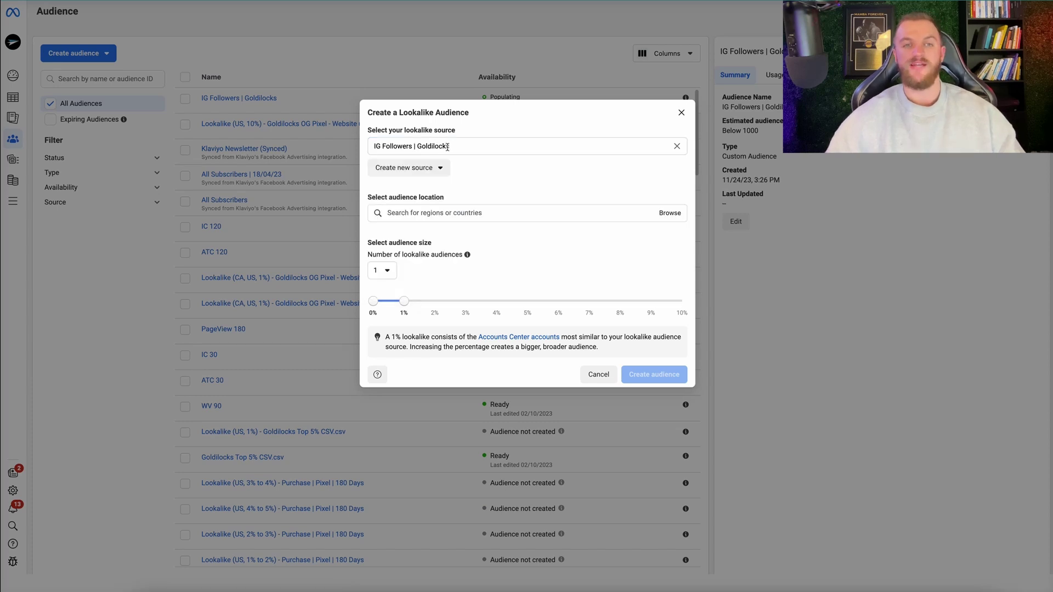
left_click(424, 212)
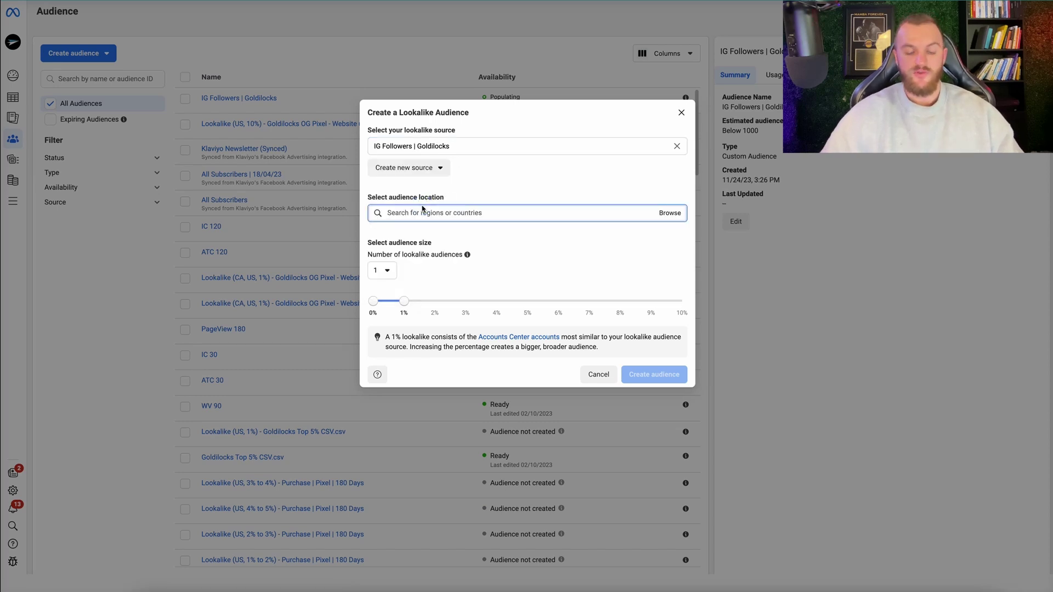
type("united")
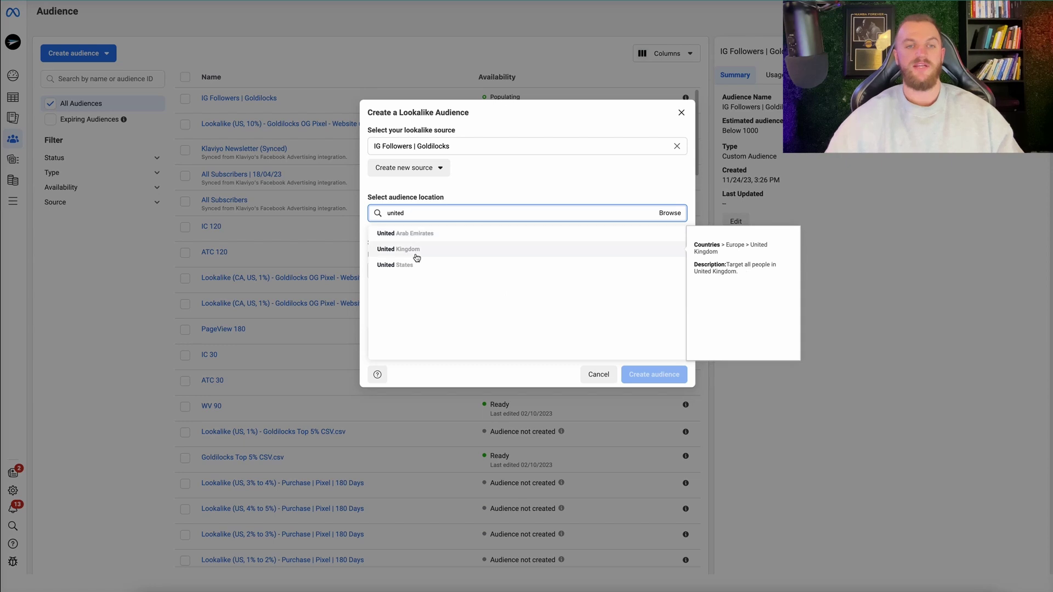
left_click(412, 262)
type("canada")
left_click(417, 262)
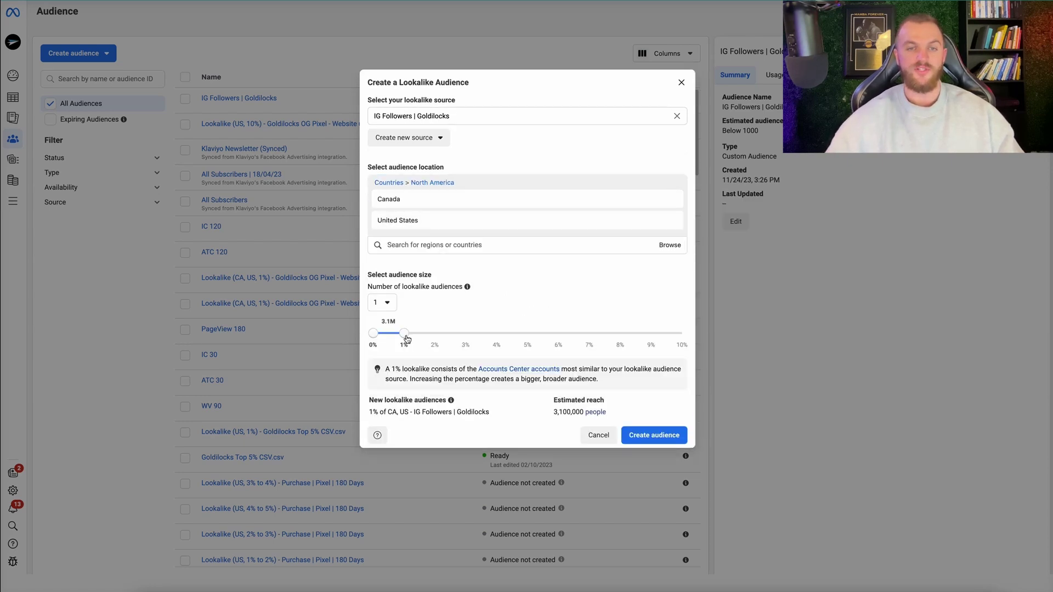
Set six lookalike audiences in 1% steps from 0% up to 6%.
left_click_drag(406, 338, 532, 335)
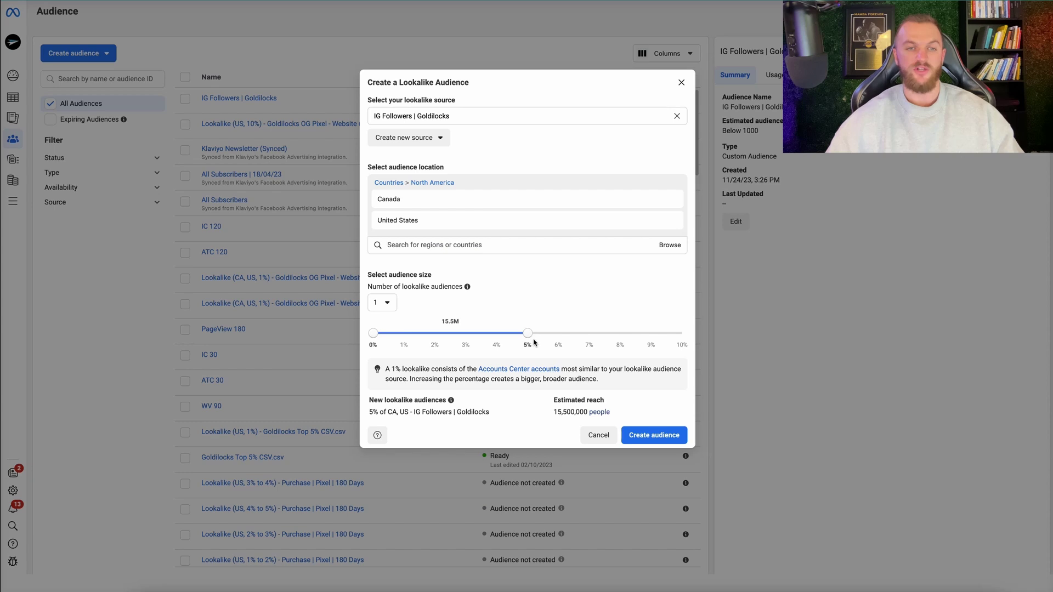
left_click_drag(462, 323, 419, 323)
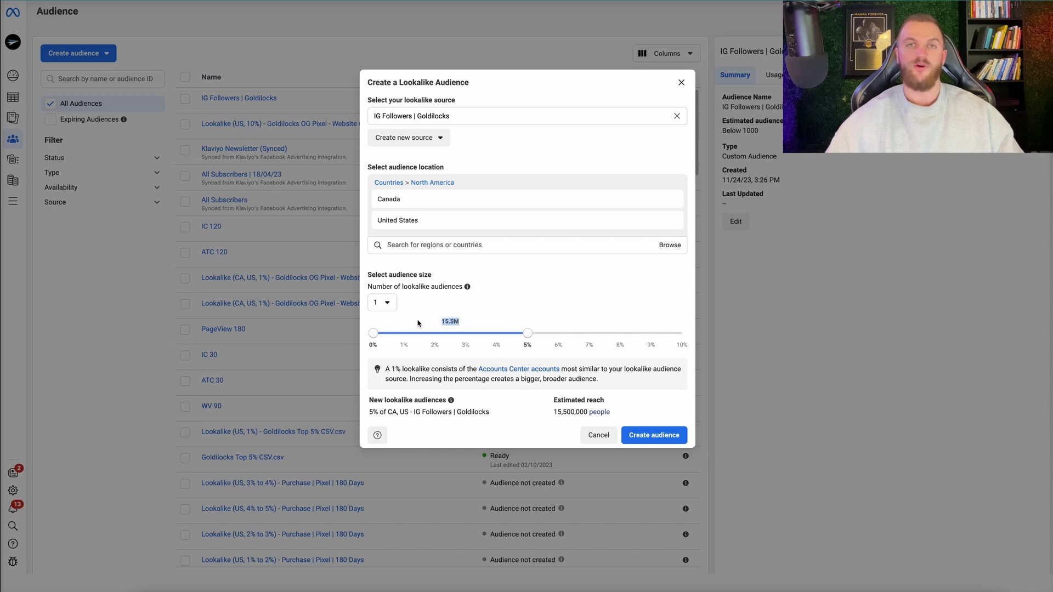
left_click(382, 302)
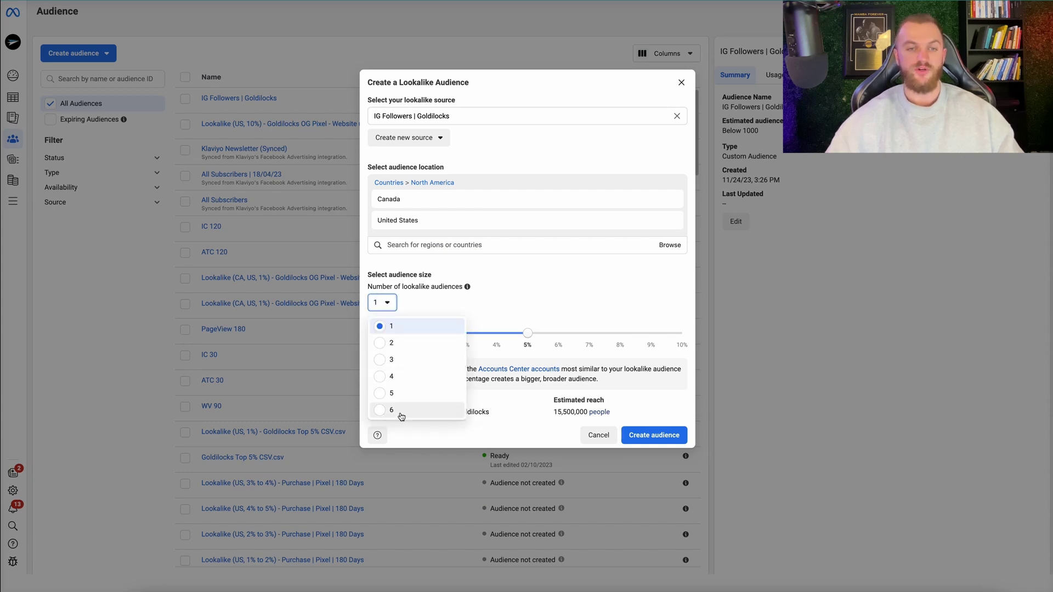
left_click(399, 415)
left_click_drag(529, 315, 404, 315)
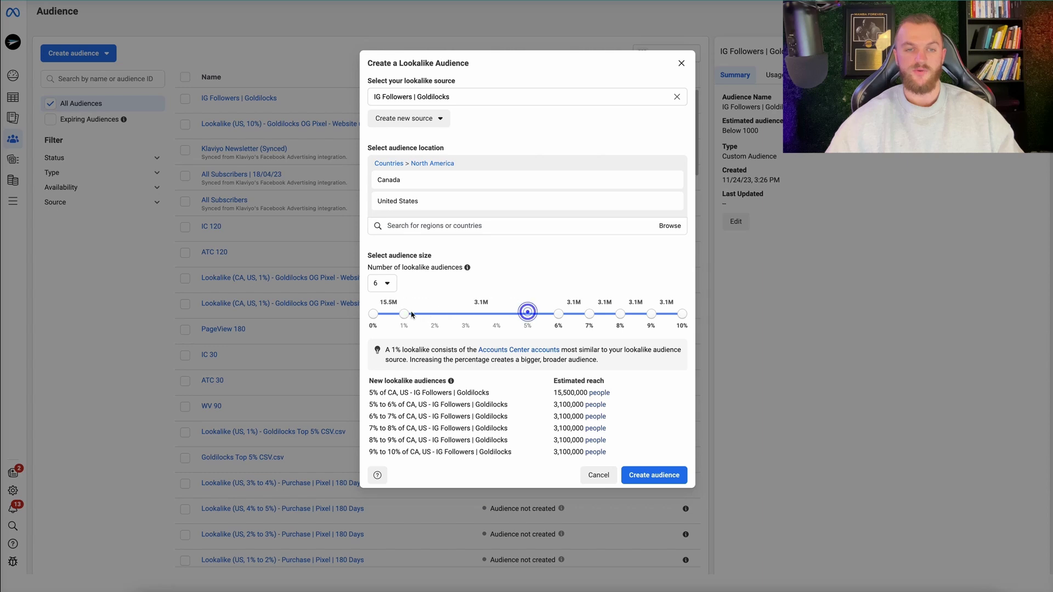
left_click_drag(559, 313, 416, 327)
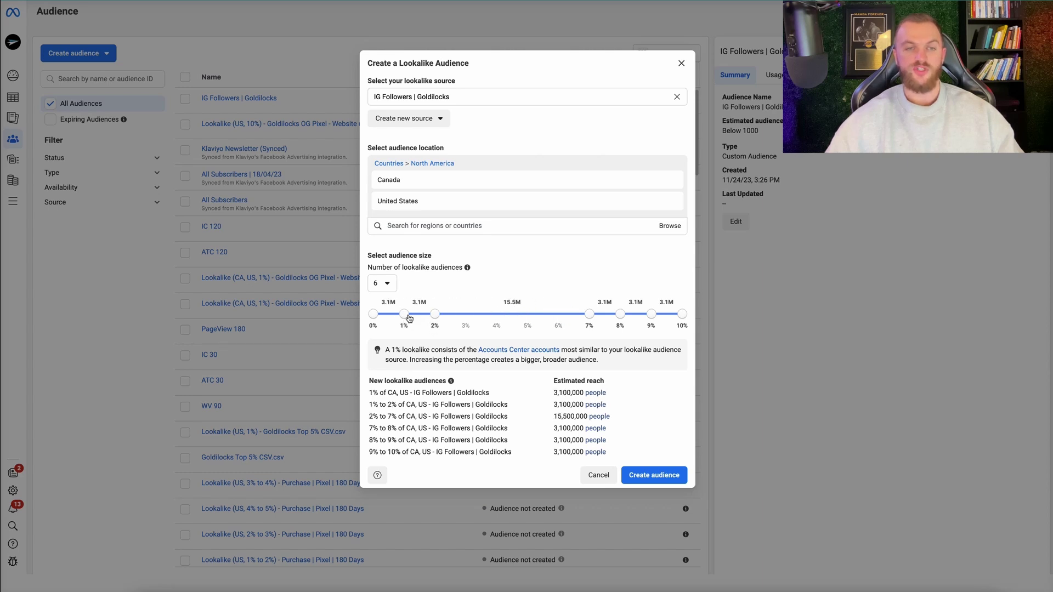
left_click_drag(591, 315, 465, 314)
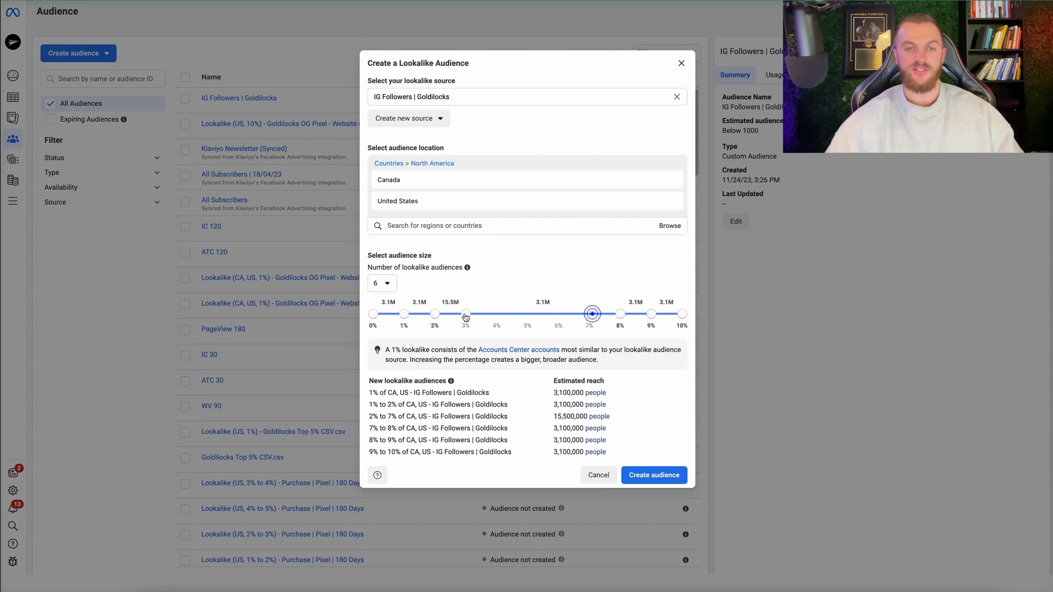
left_click_drag(621, 315, 496, 315)
left_click_drag(651, 314, 560, 314)
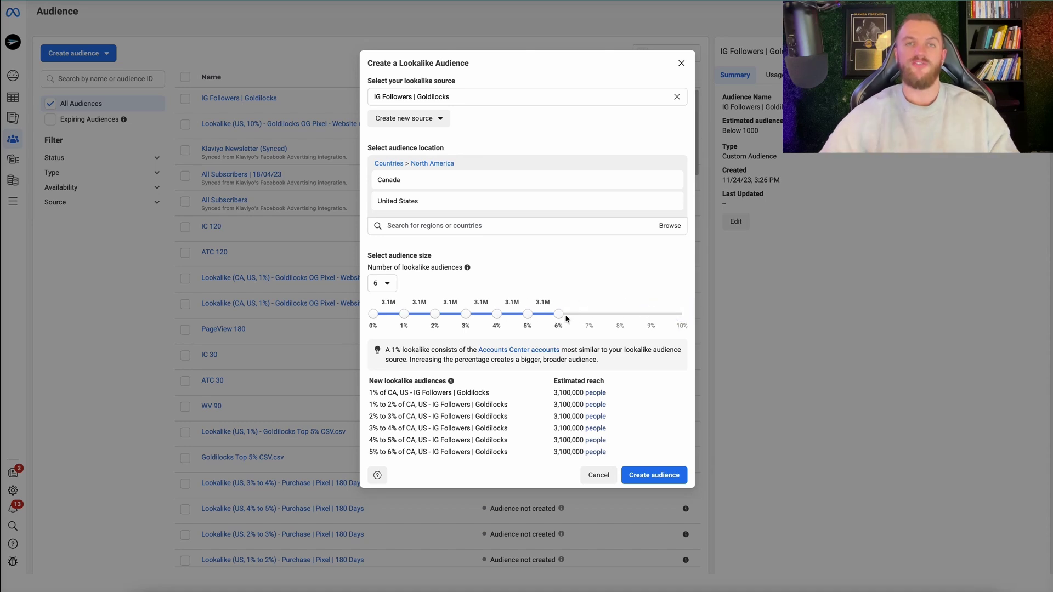
Review the six new lookalike rows and submit them for creation.
triple_click(494, 392)
left_click_drag(369, 406, 507, 407)
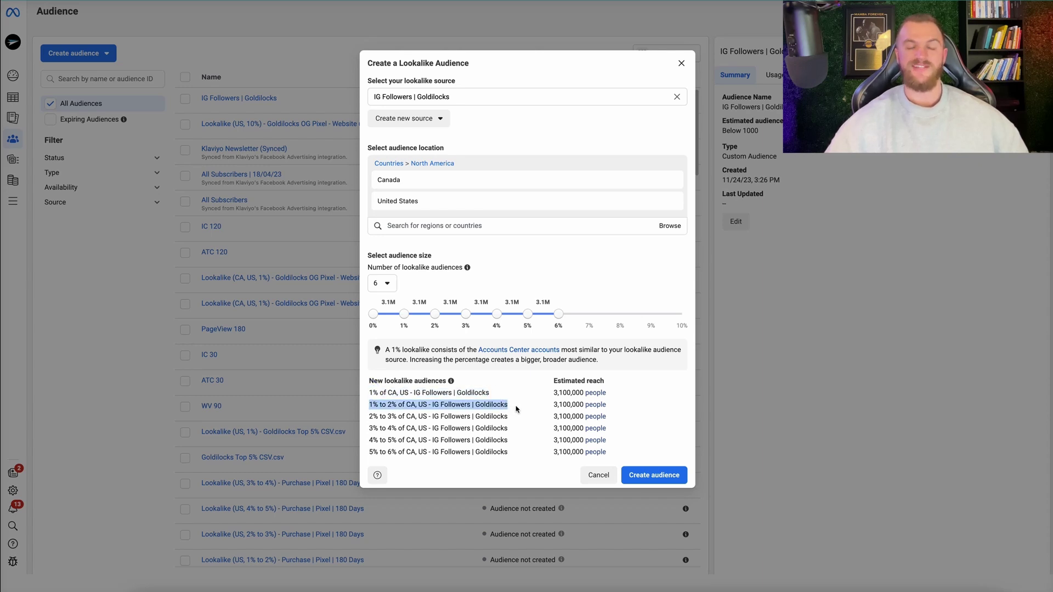
left_click_drag(370, 418, 642, 423)
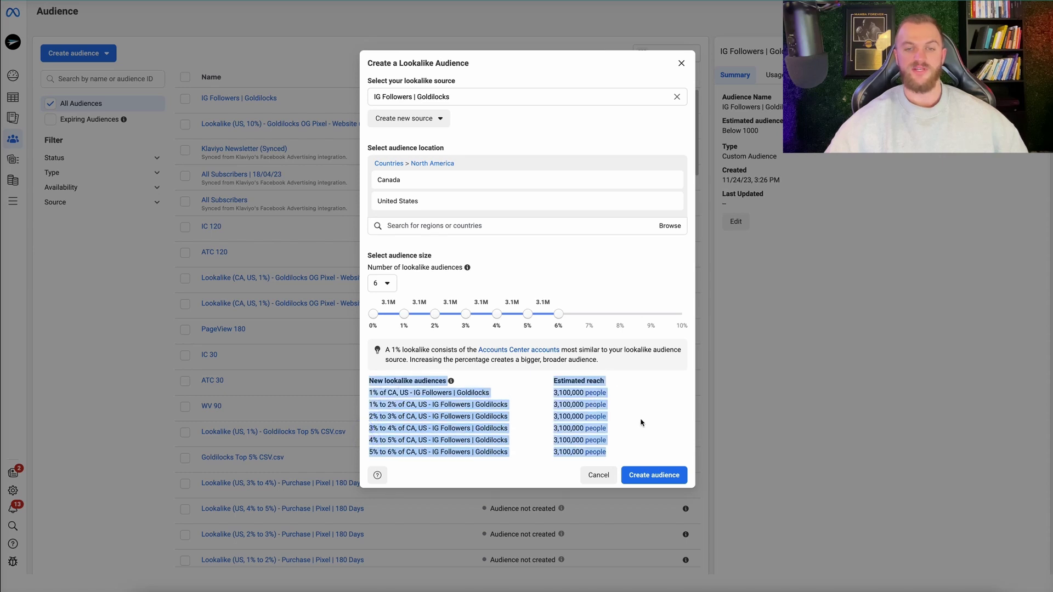
left_click(639, 420)
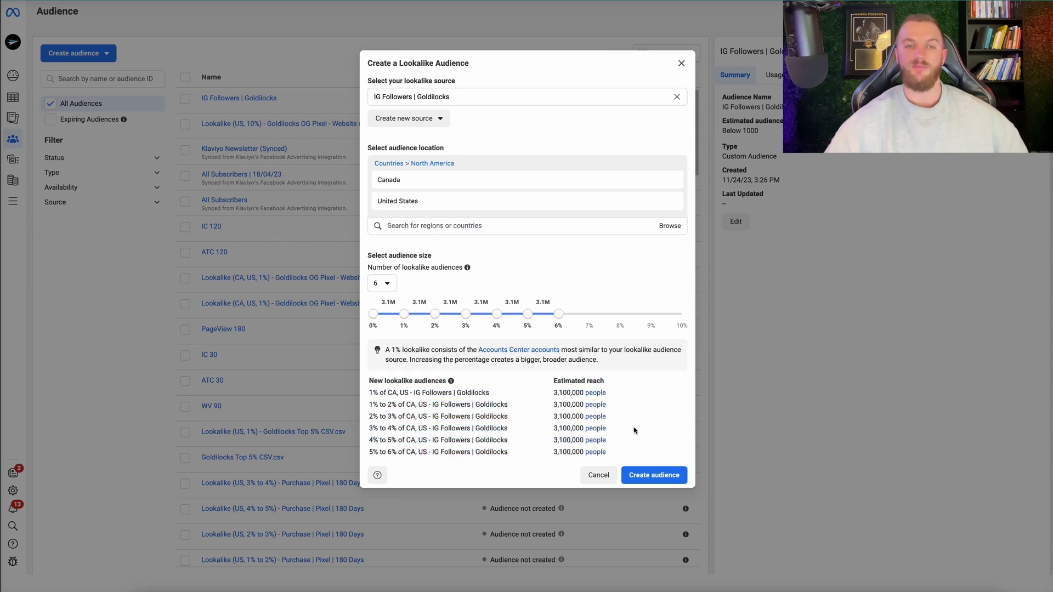
left_click(654, 475)
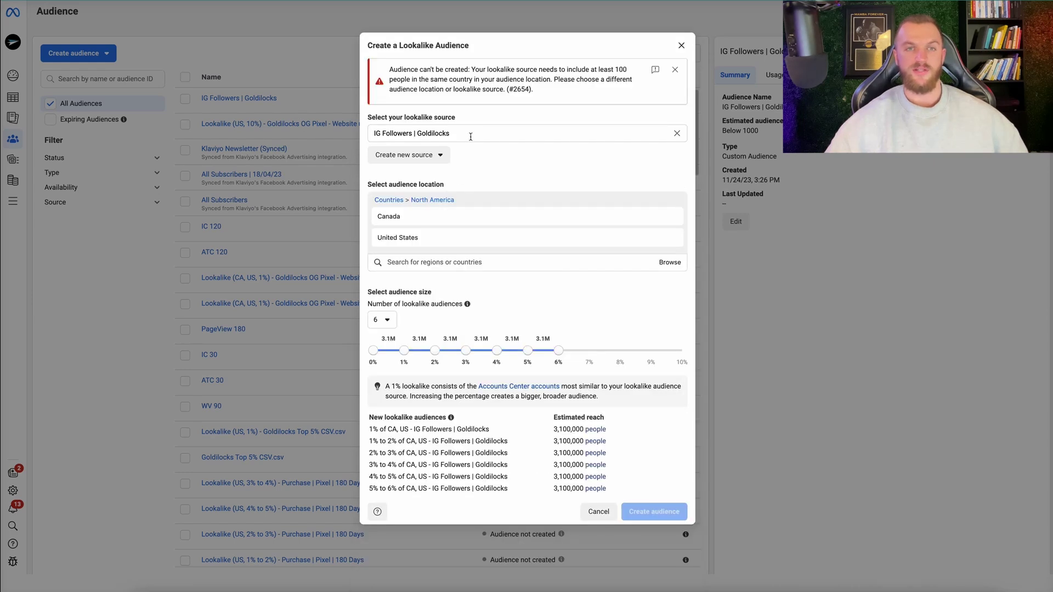
After the 100-people-per-country error, remove Canada and create the six US lookalikes.
left_click_drag(387, 69, 543, 89)
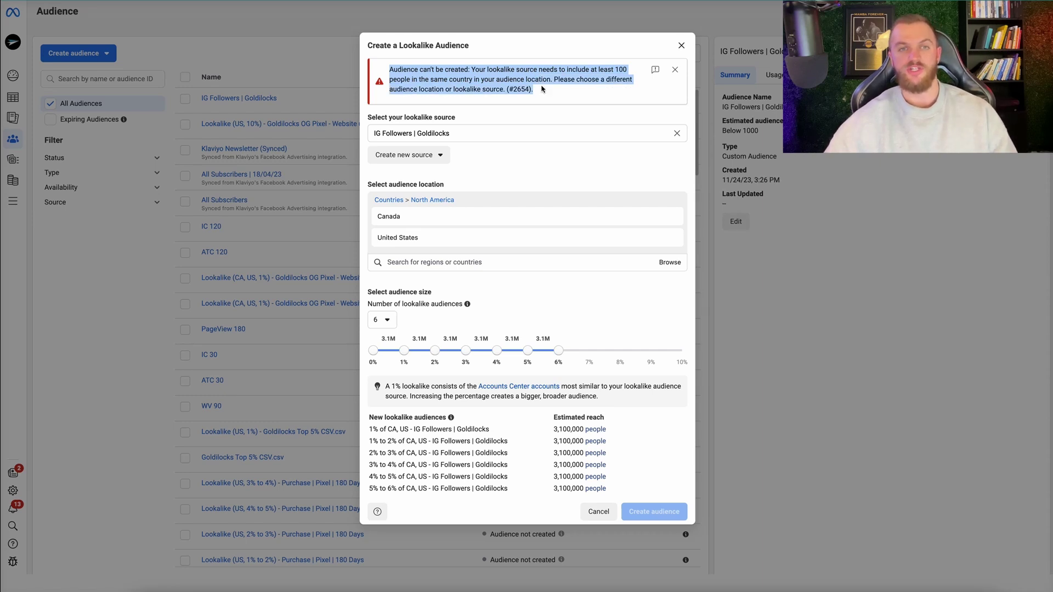
left_click(674, 216)
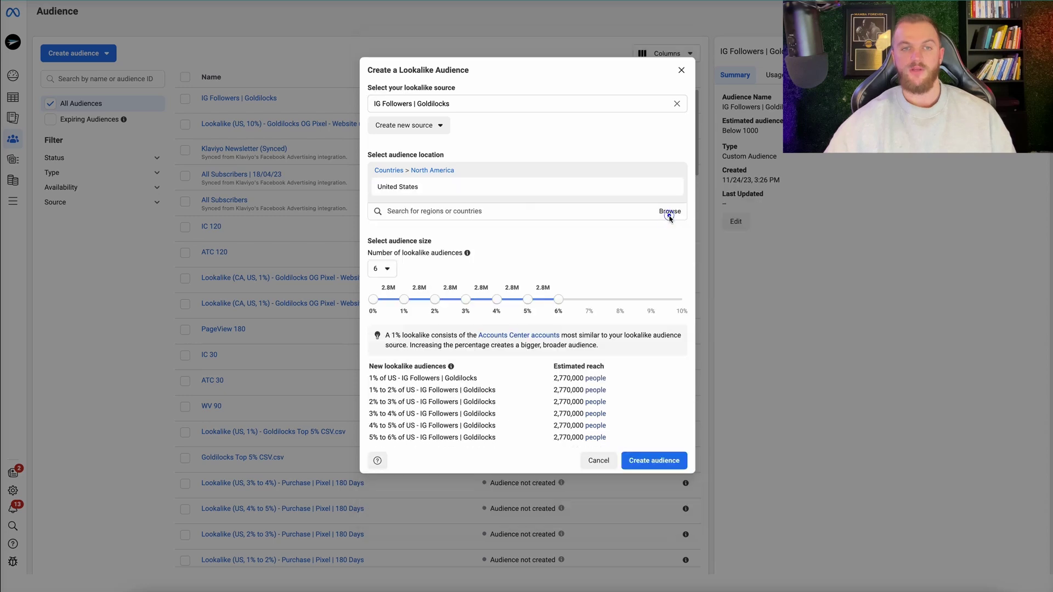
left_click(660, 461)
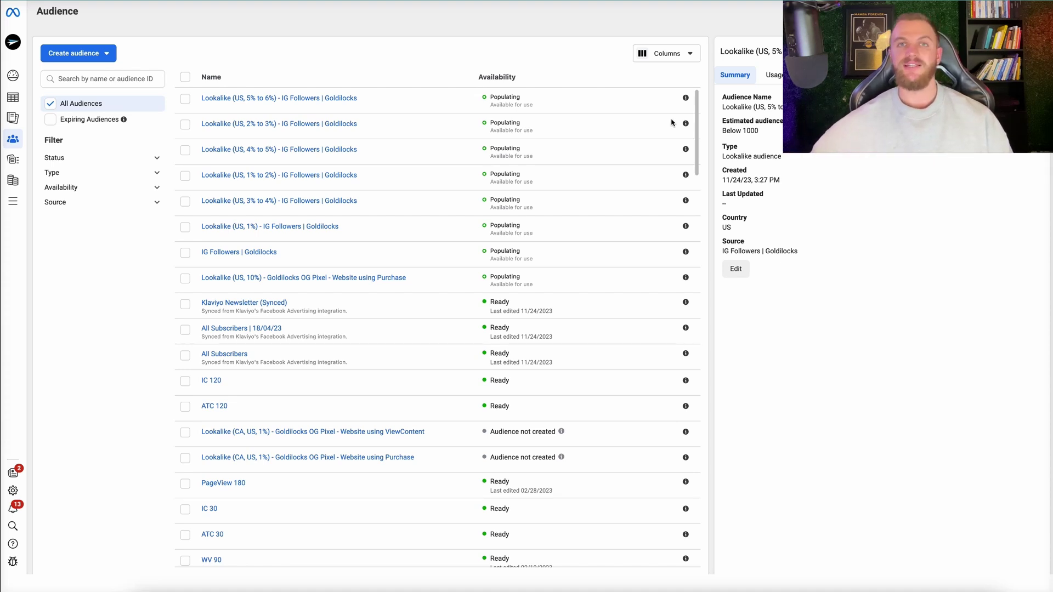
left_click(107, 55)
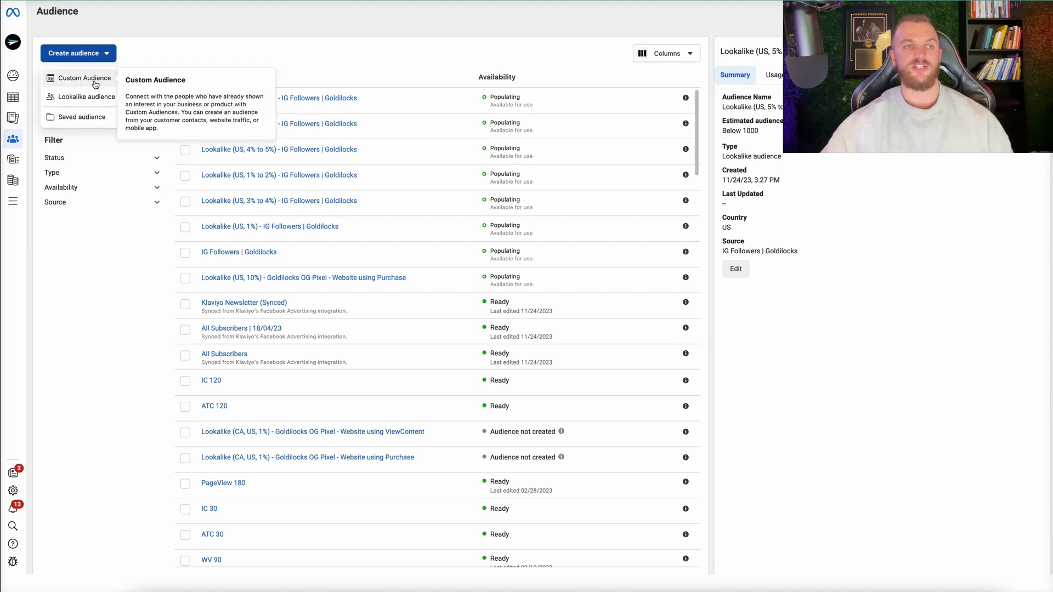
left_click(94, 98)
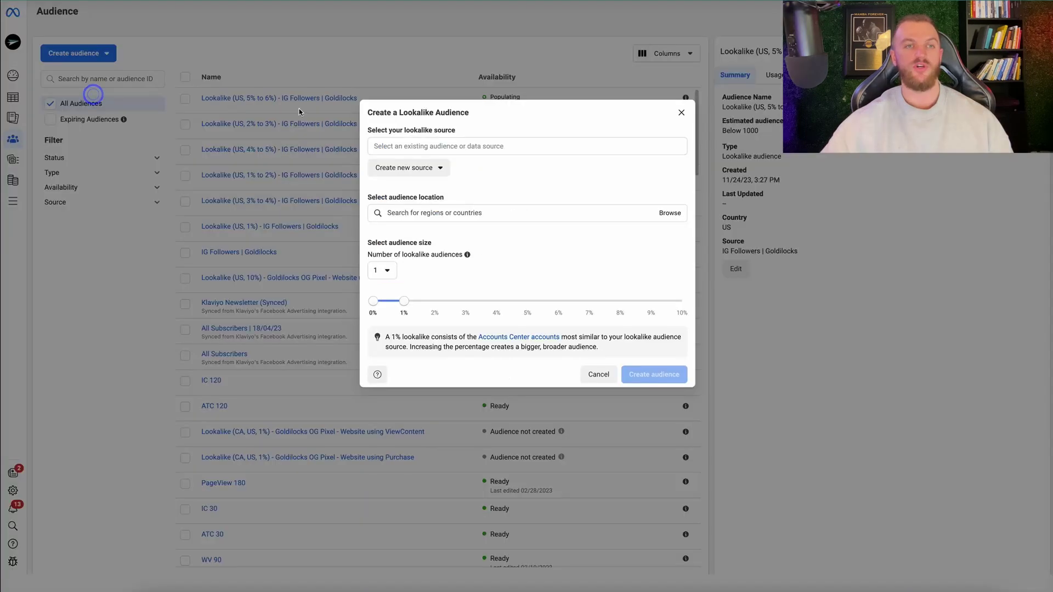
left_click(434, 170)
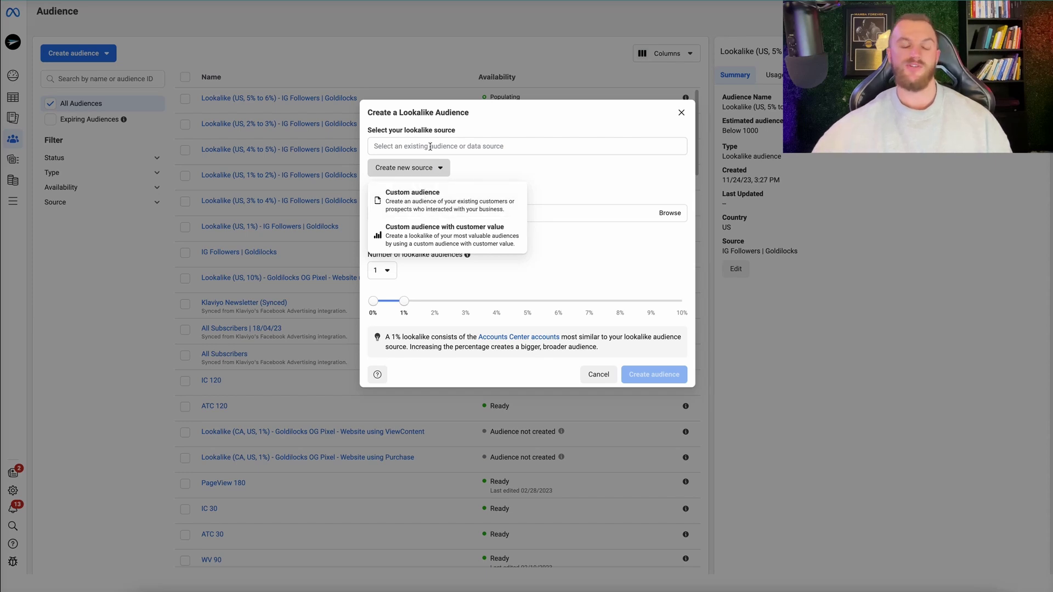
left_click(681, 112)
left_click(94, 54)
left_click(85, 78)
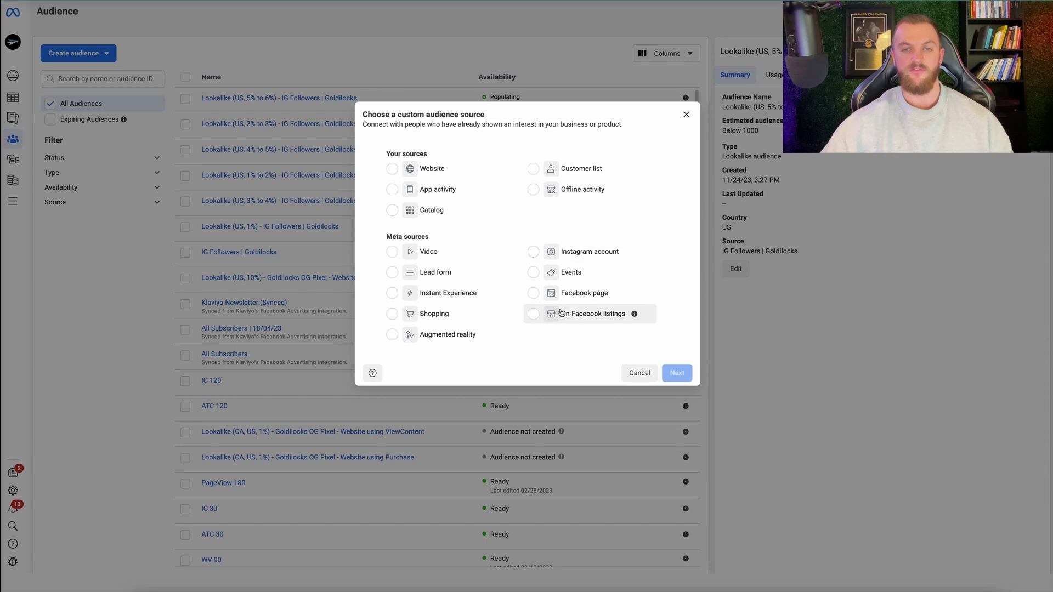
left_click(417, 170)
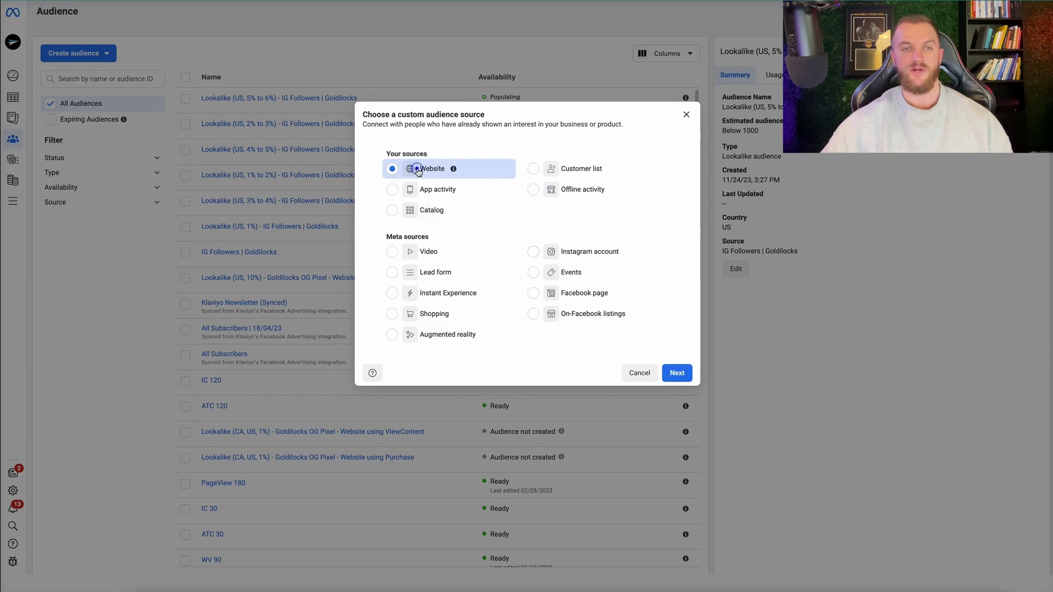
left_click(671, 372)
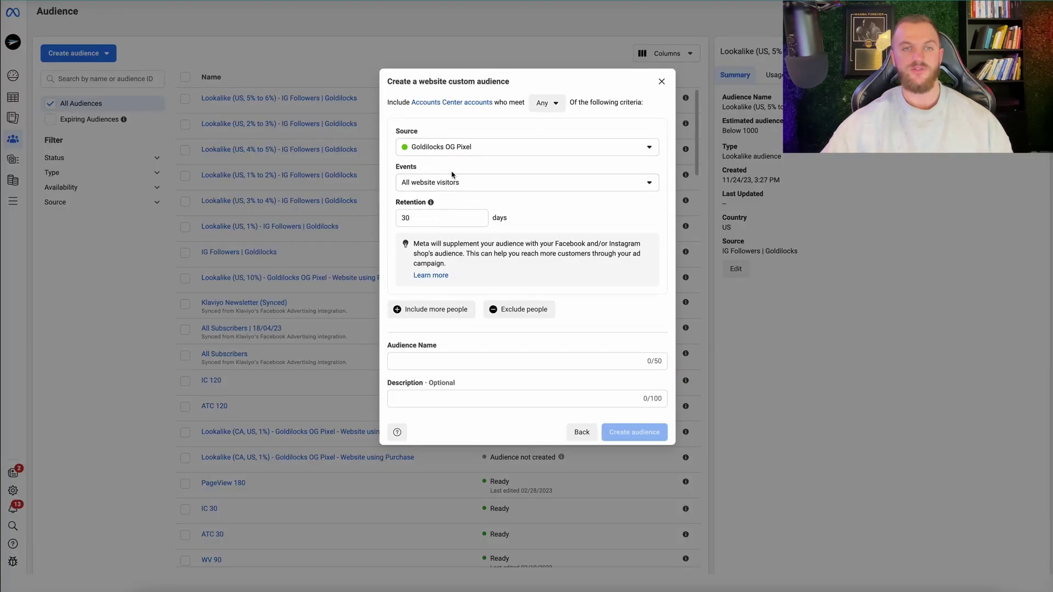
left_click(662, 82)
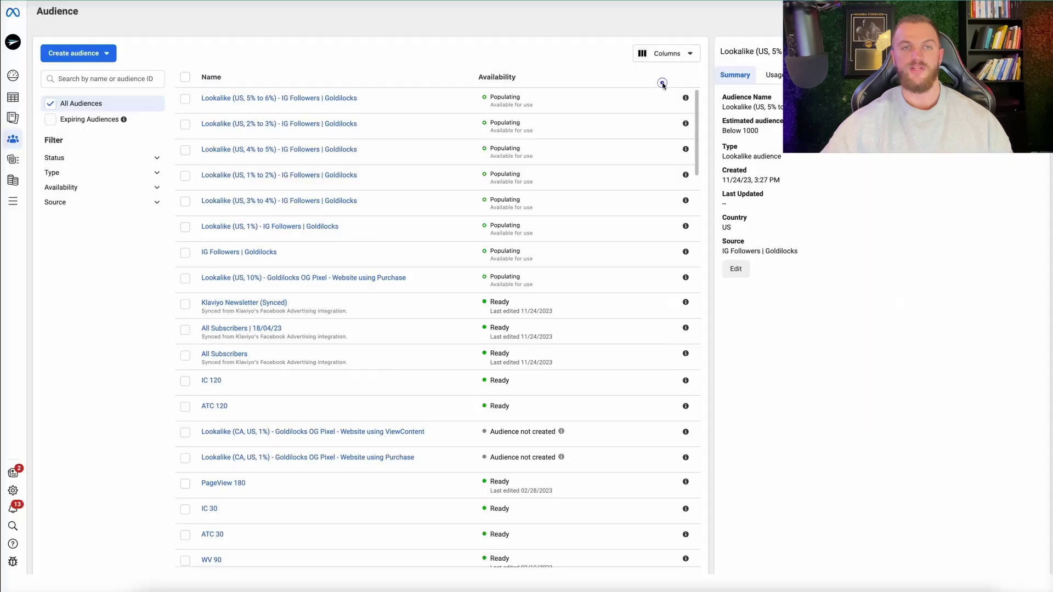
left_click(76, 53)
Start a customer-list custom audience, pass Prepare list, and pick the file to upload.
left_click(85, 76)
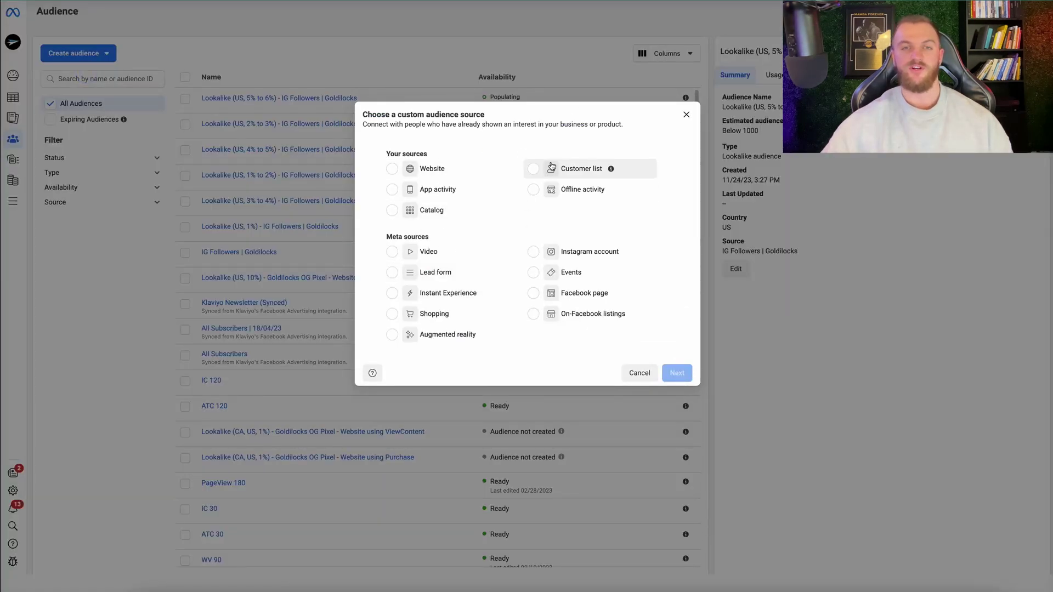
left_click(536, 169)
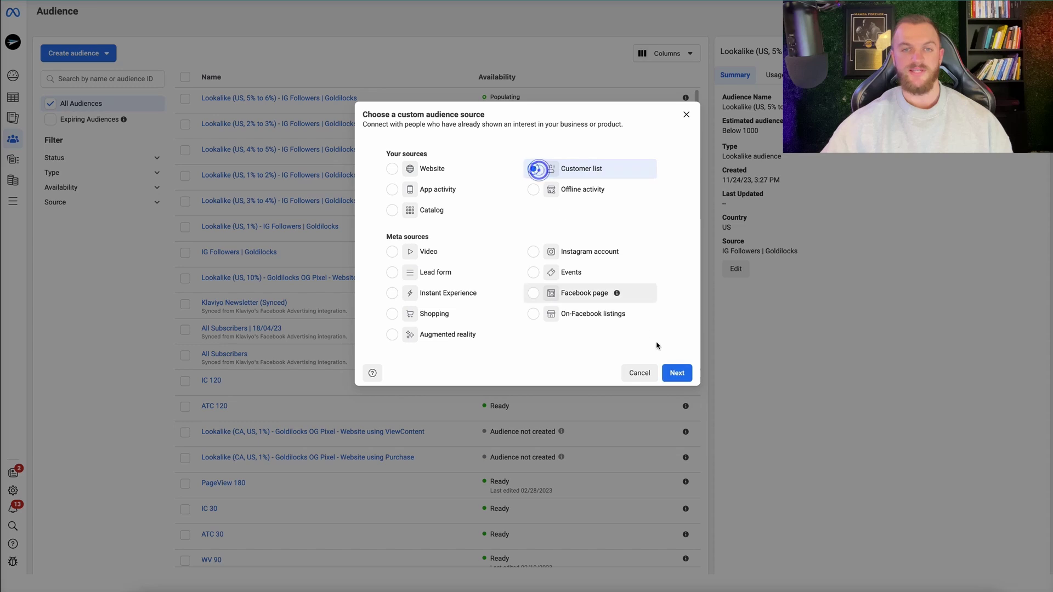
left_click(677, 373)
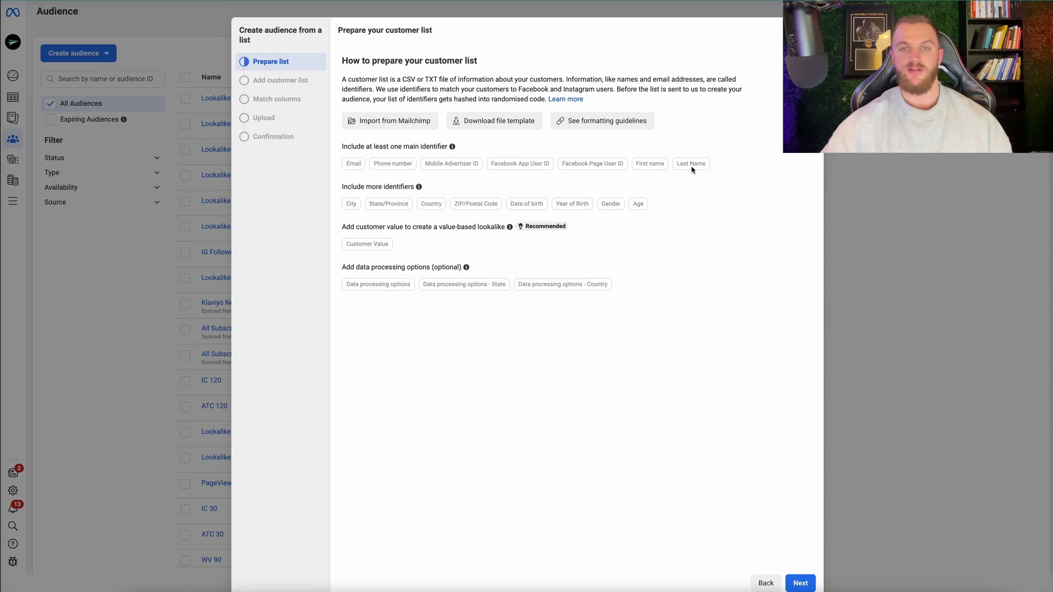
left_click(801, 583)
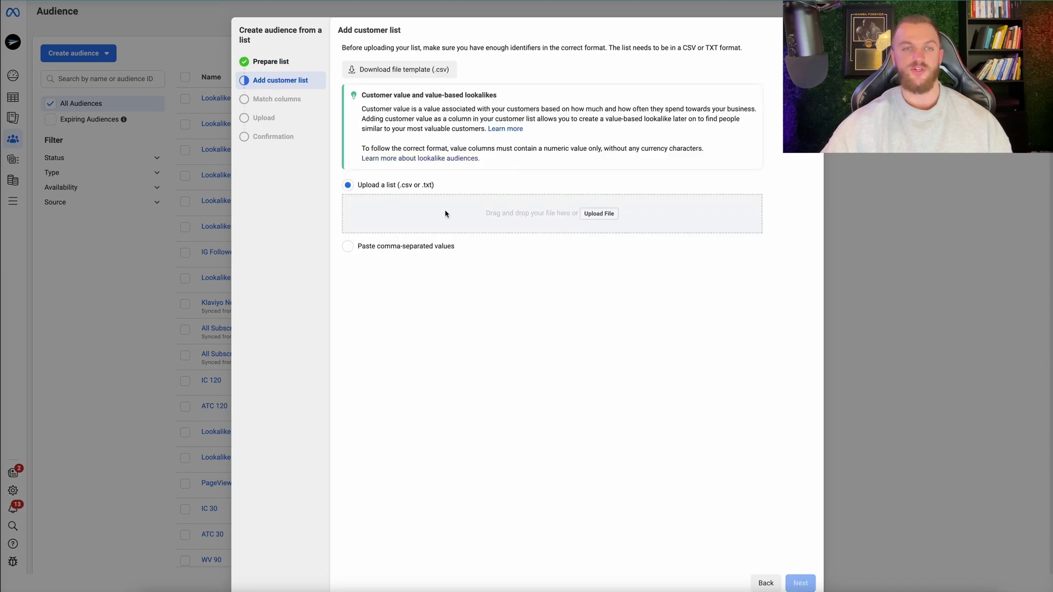
left_click(588, 214)
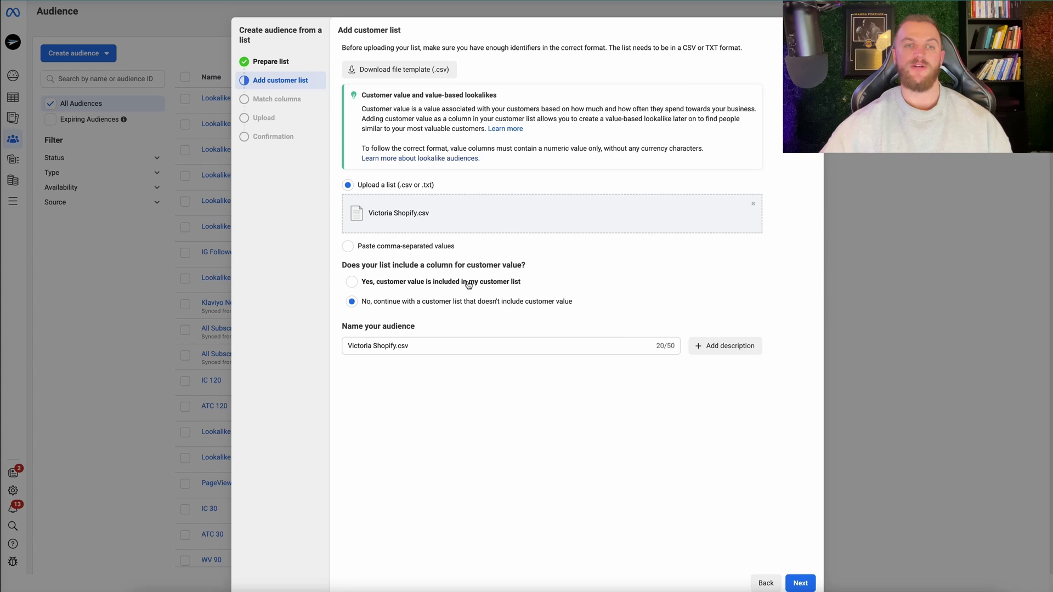
Continue with Victoria Shopify.csv, with no customer value, to the column-matching step.
left_click(801, 583)
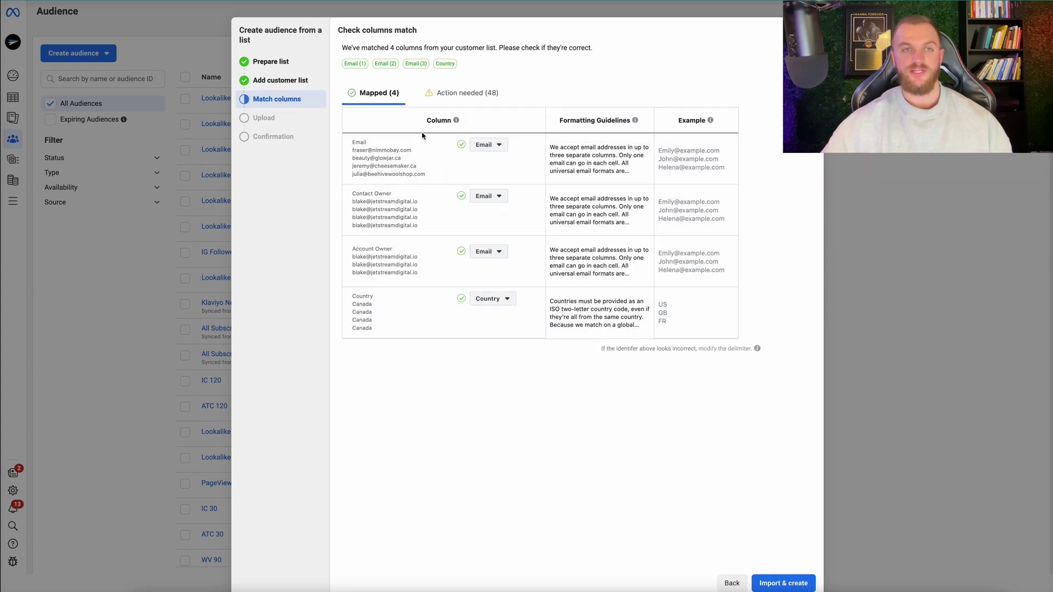
Set the Contact Owner and Account Owner columns to Do not upload.
left_click(486, 197)
left_click(499, 211)
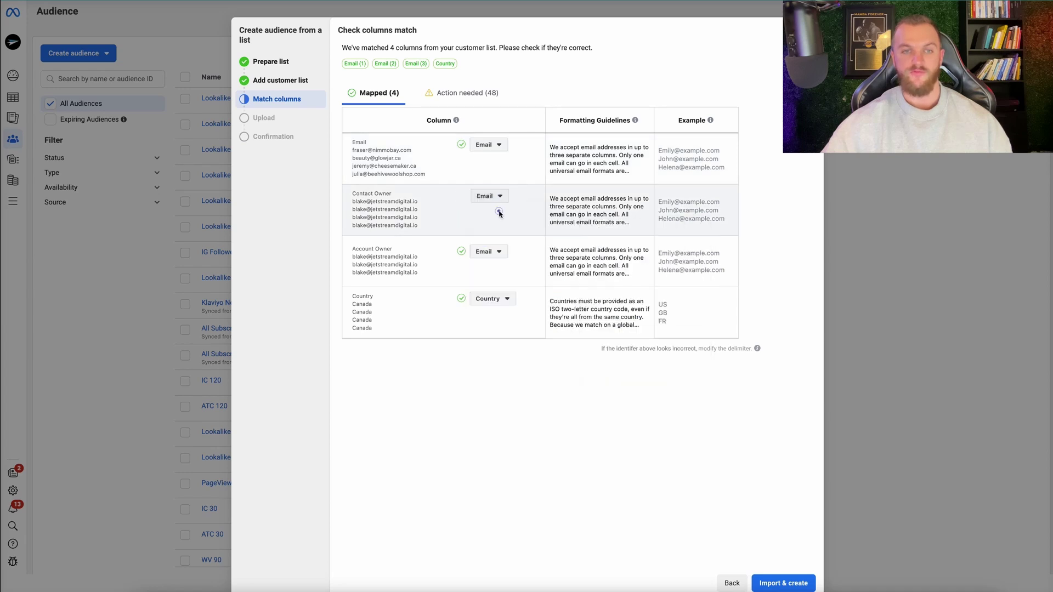
left_click(492, 199)
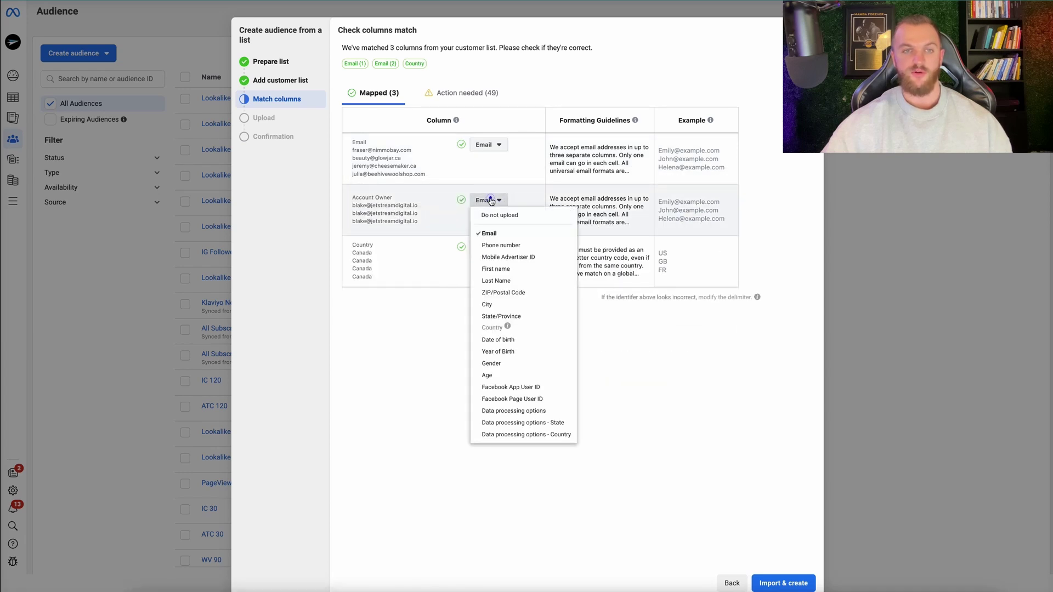
left_click(499, 212)
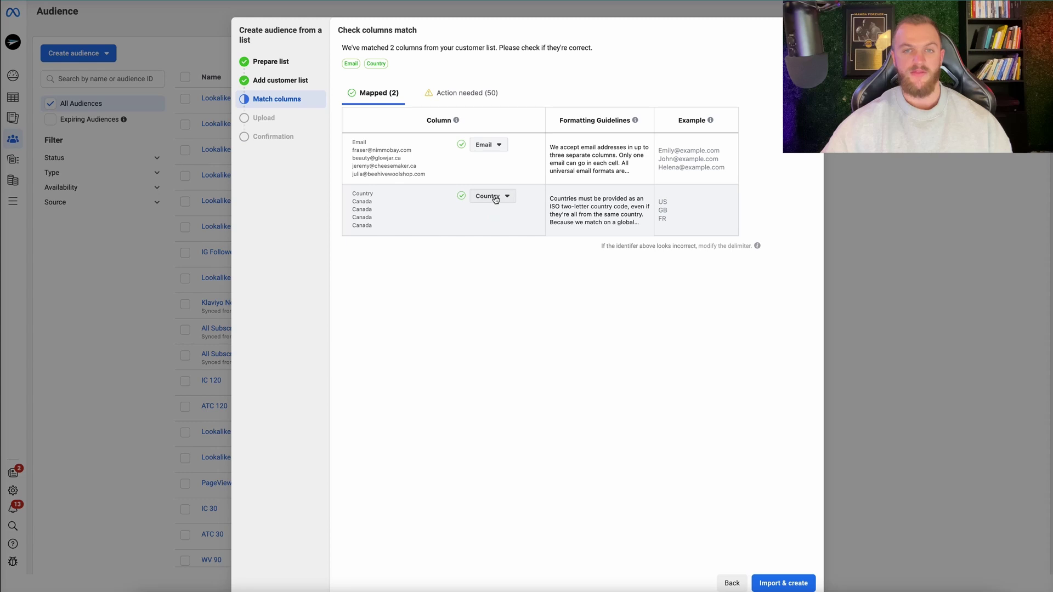
Map First Name as first name and Last Name as last name, leaving Title unmapped.
left_click(447, 93)
left_click(506, 146)
left_click(506, 214)
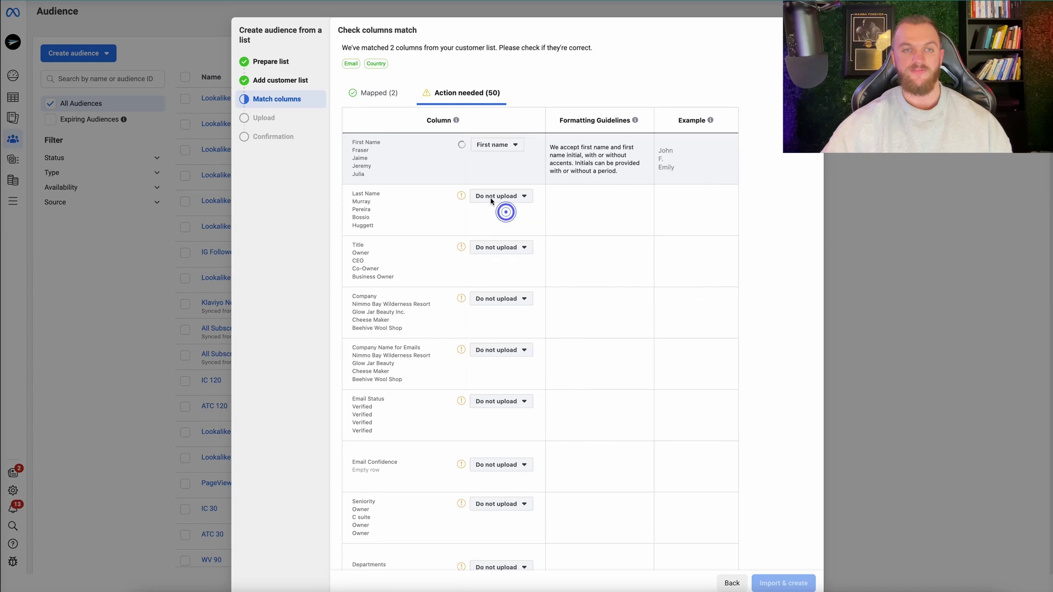
left_click(500, 196)
left_click(501, 277)
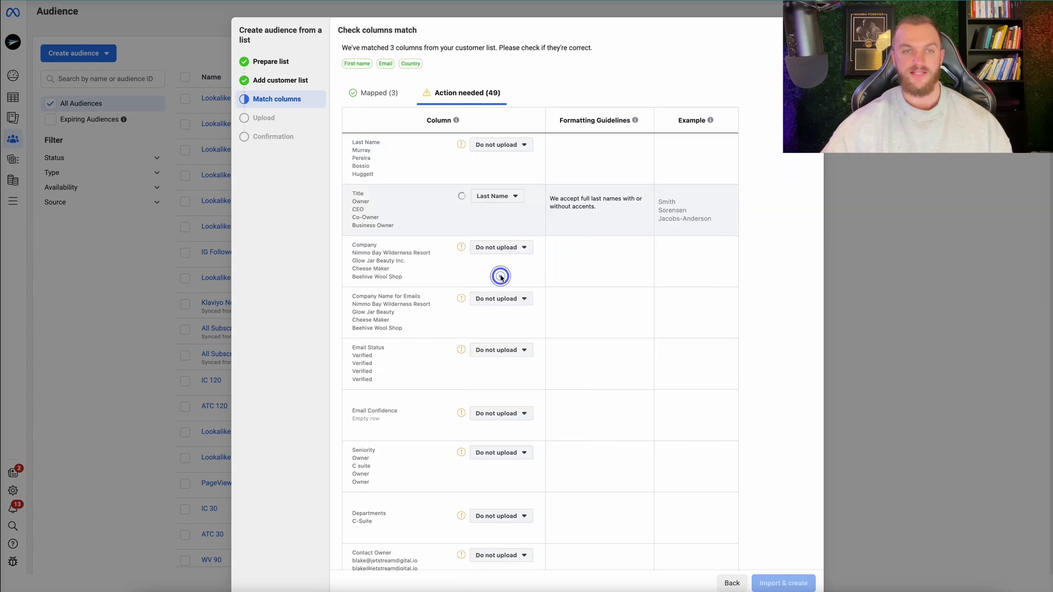
left_click(379, 93)
left_click(486, 196)
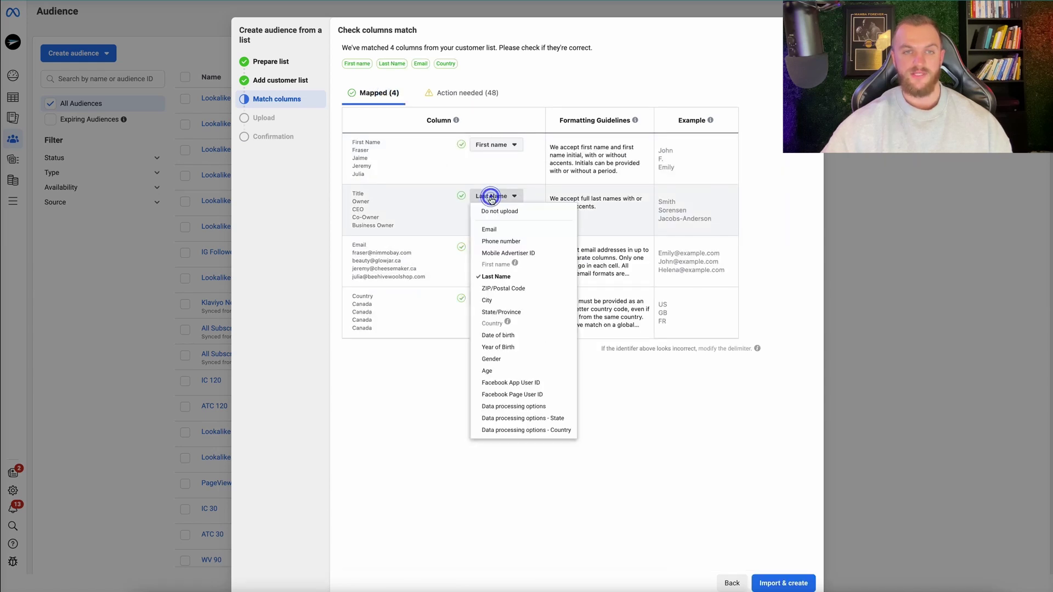
left_click(507, 212)
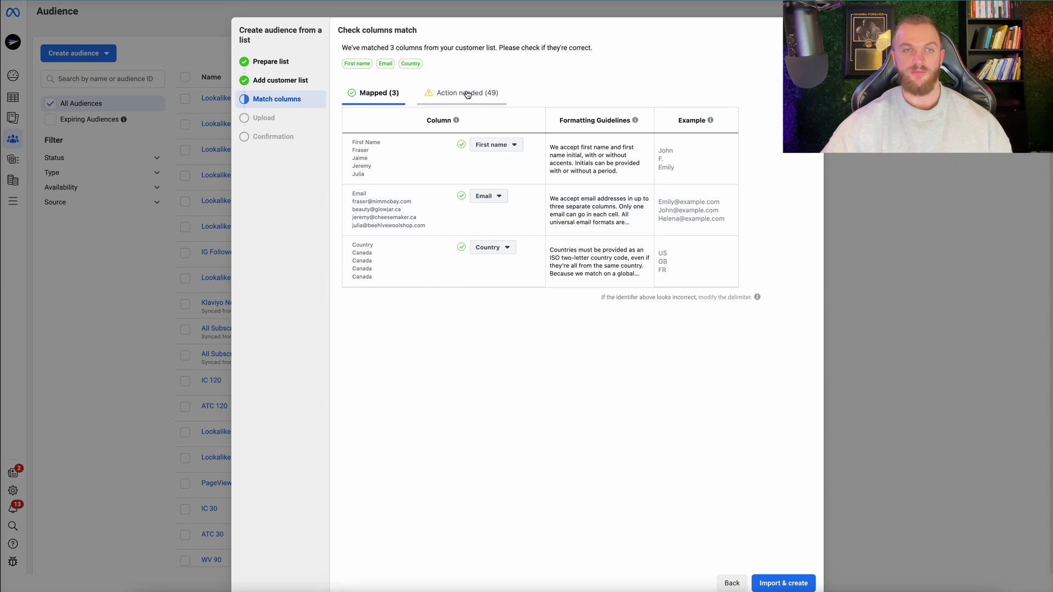
left_click(467, 93)
left_click(499, 144)
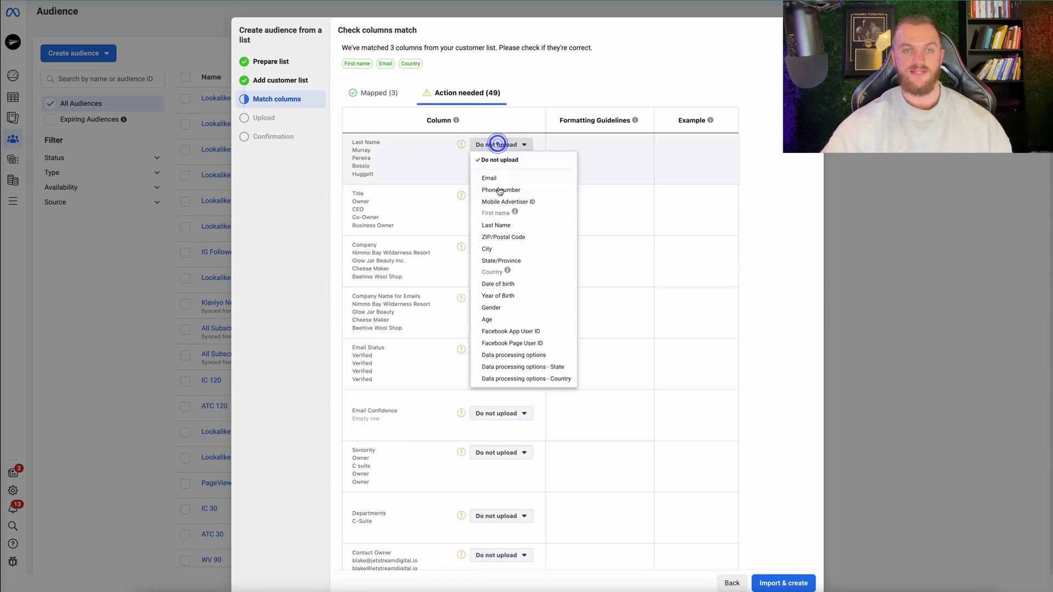
left_click(499, 225)
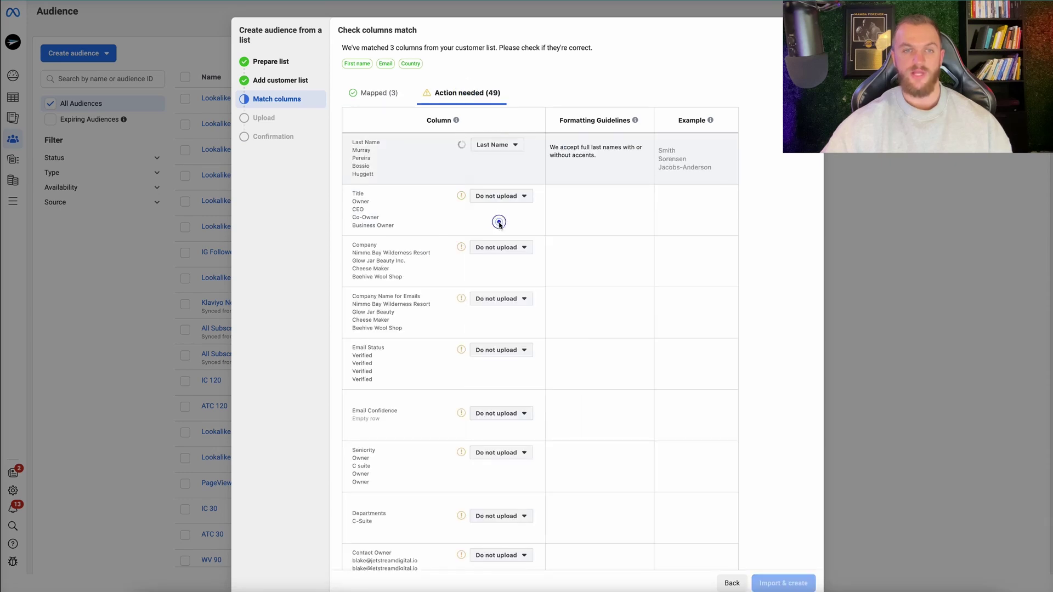
Leave Company and First Phone unmapped, then import the list with its four mapped columns.
left_click(491, 194)
left_click(328, 277)
scroll(441, 274, "down", 4)
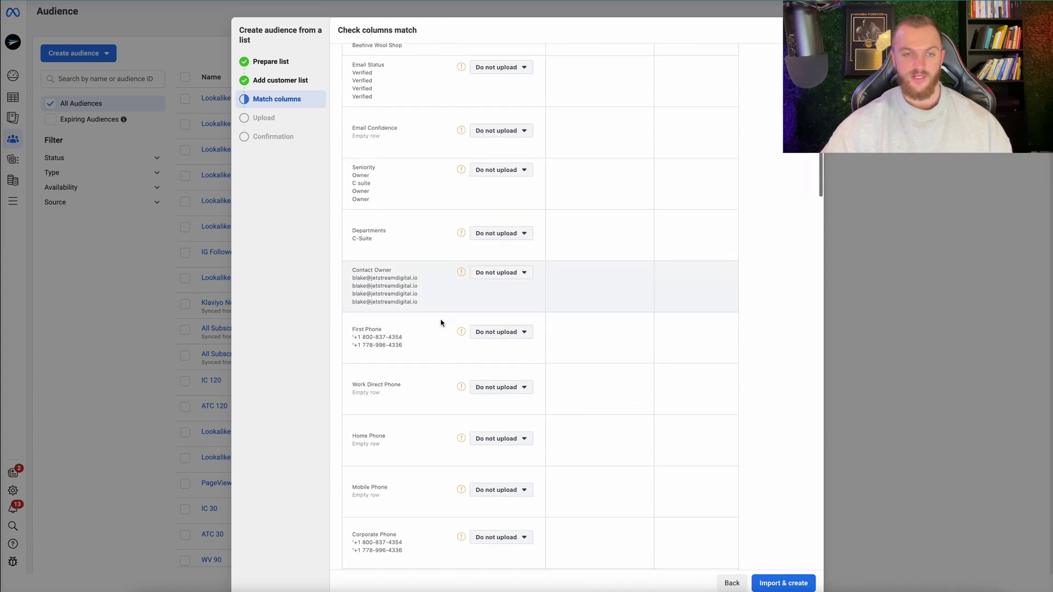
left_click(472, 331)
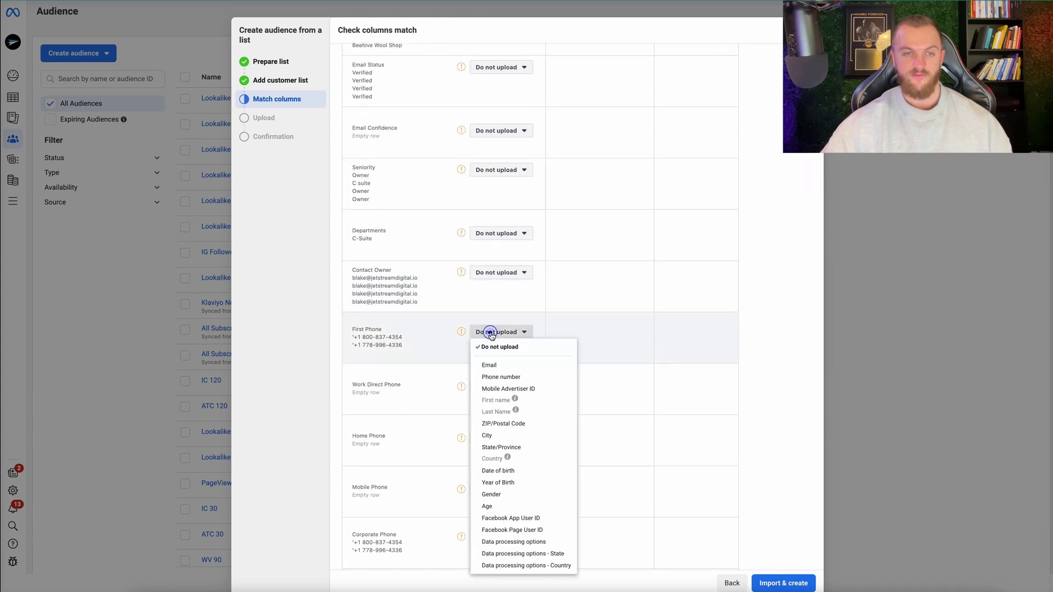
left_click(502, 377)
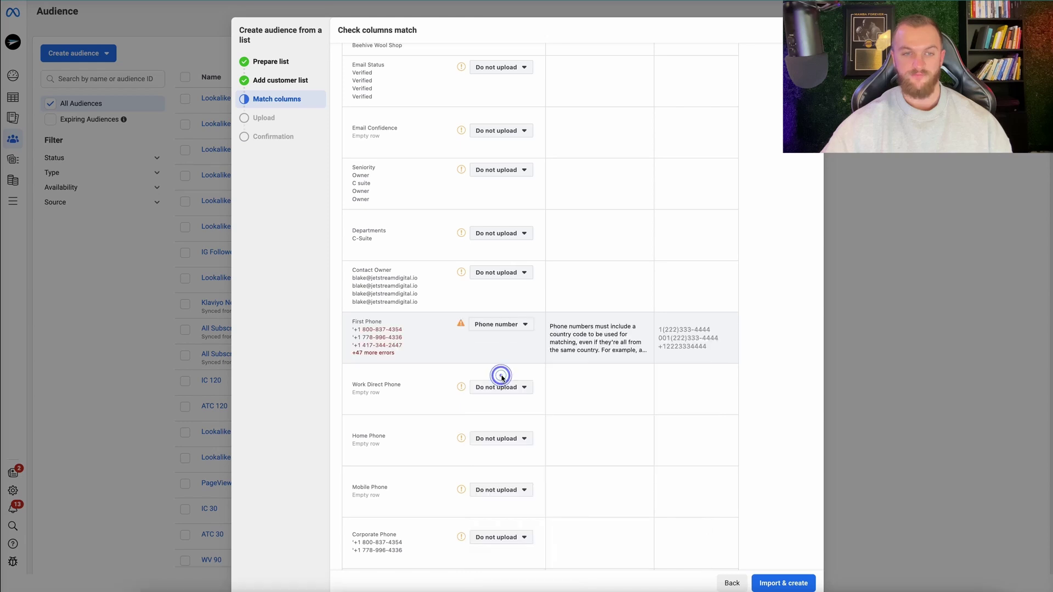
left_click(490, 314)
left_click(494, 327)
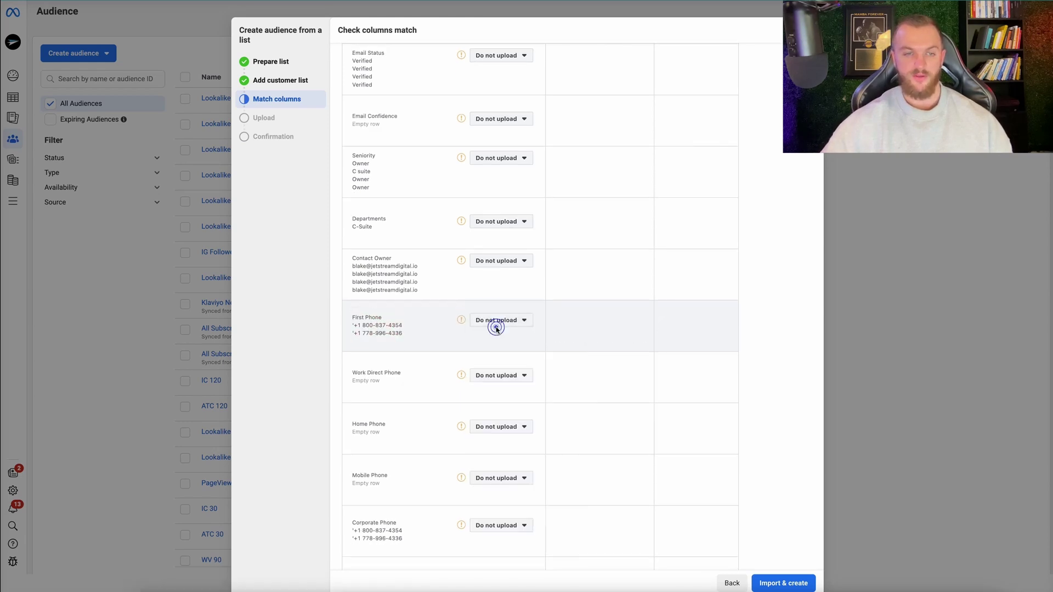
scroll(497, 330, "down", 1)
scroll(497, 331, "up", 10)
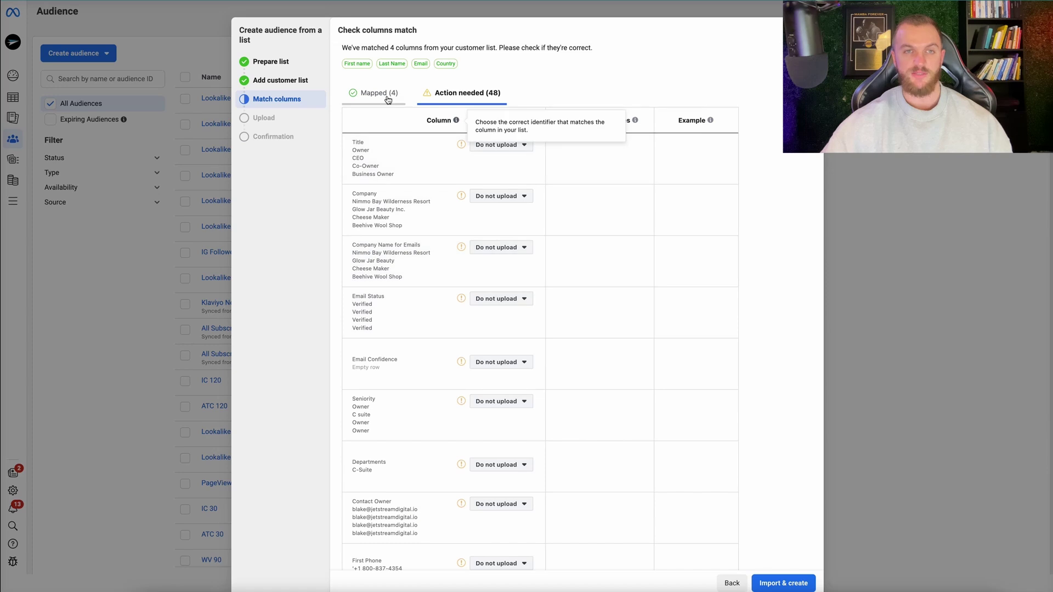
left_click(387, 94)
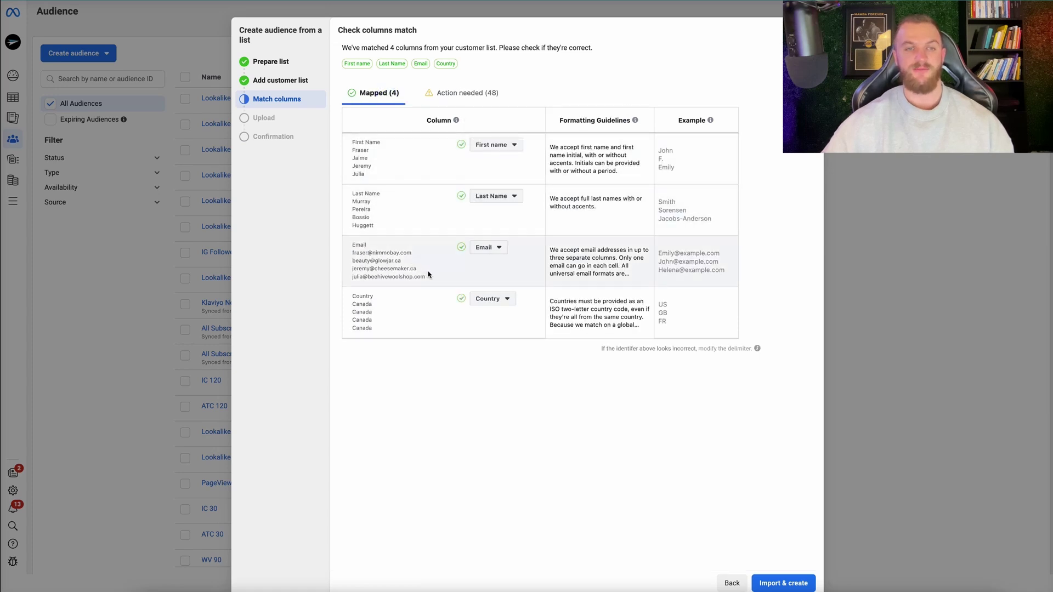
left_click(782, 584)
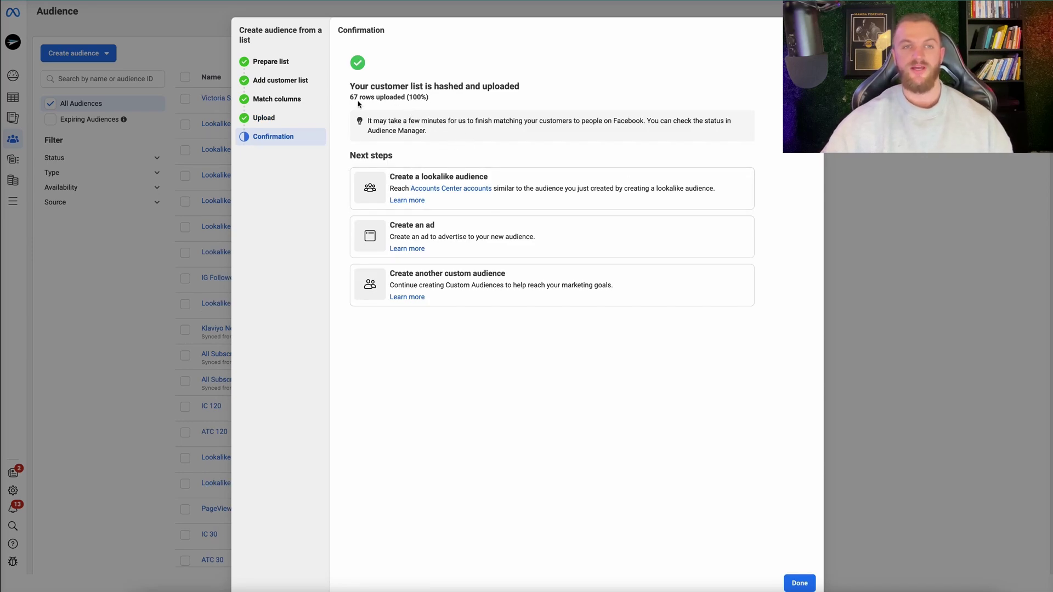
Check the upload confirmation showing 67 rows uploaded for Victoria Shopify.csv.
left_click_drag(350, 97, 383, 97)
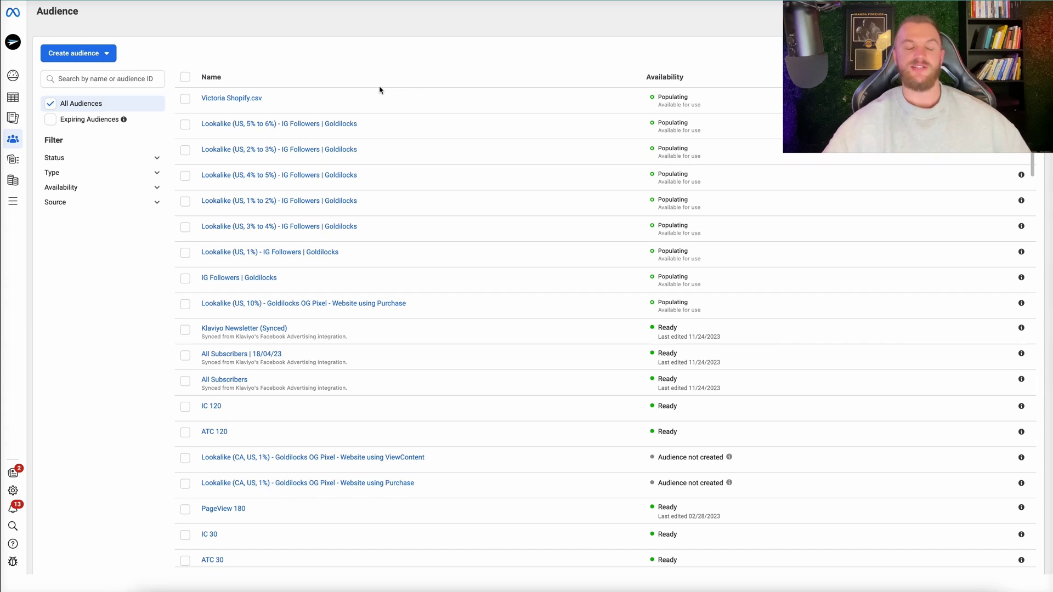
Start a new lookalike audience using the Victoria Shopify.csv custom audience as its source.
left_click(105, 53)
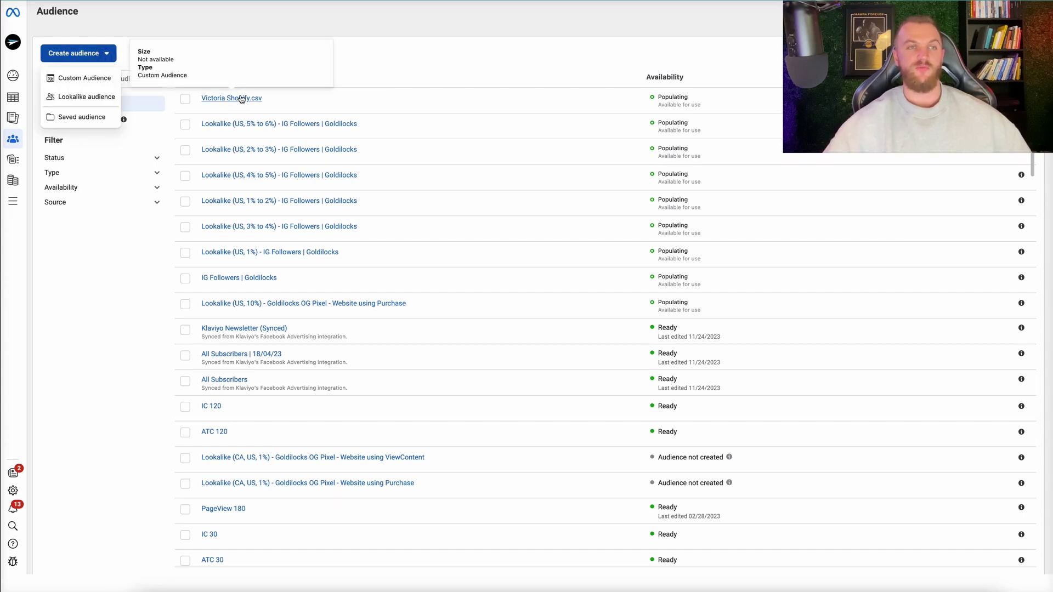
left_click(98, 98)
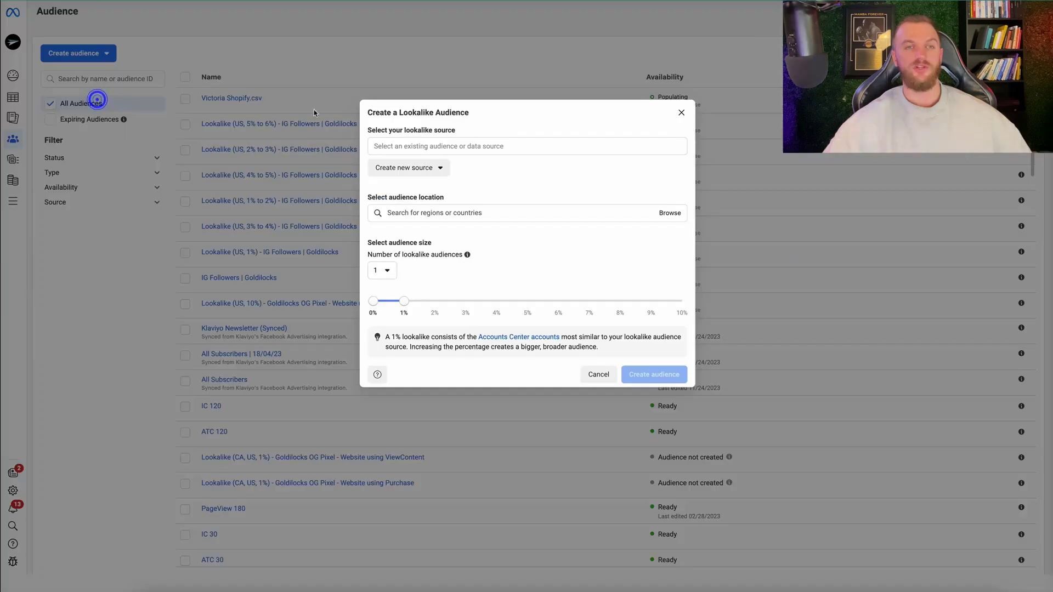
left_click(411, 146)
left_click(471, 174)
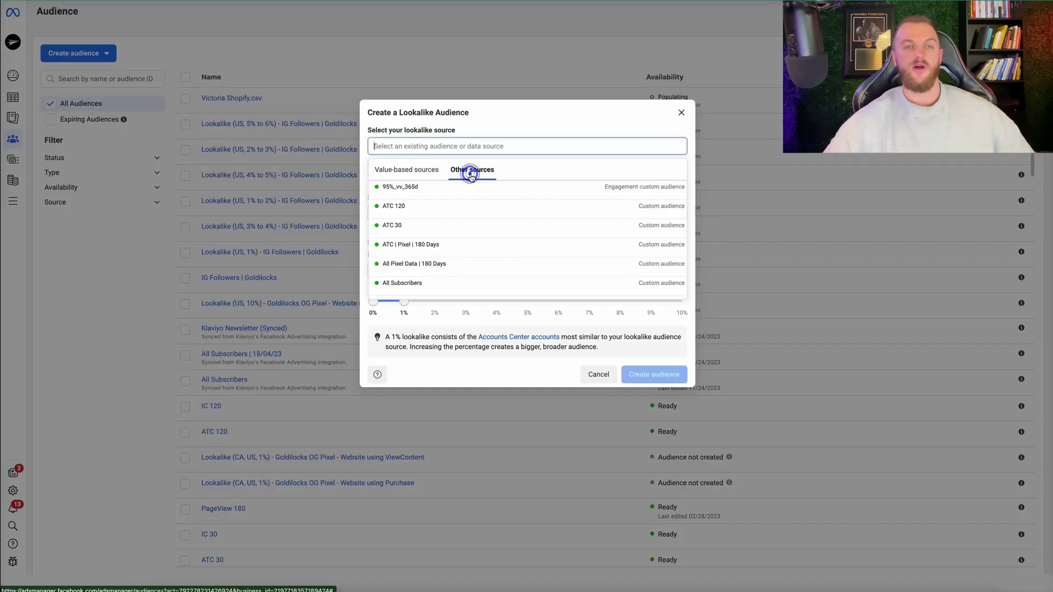
type("vict")
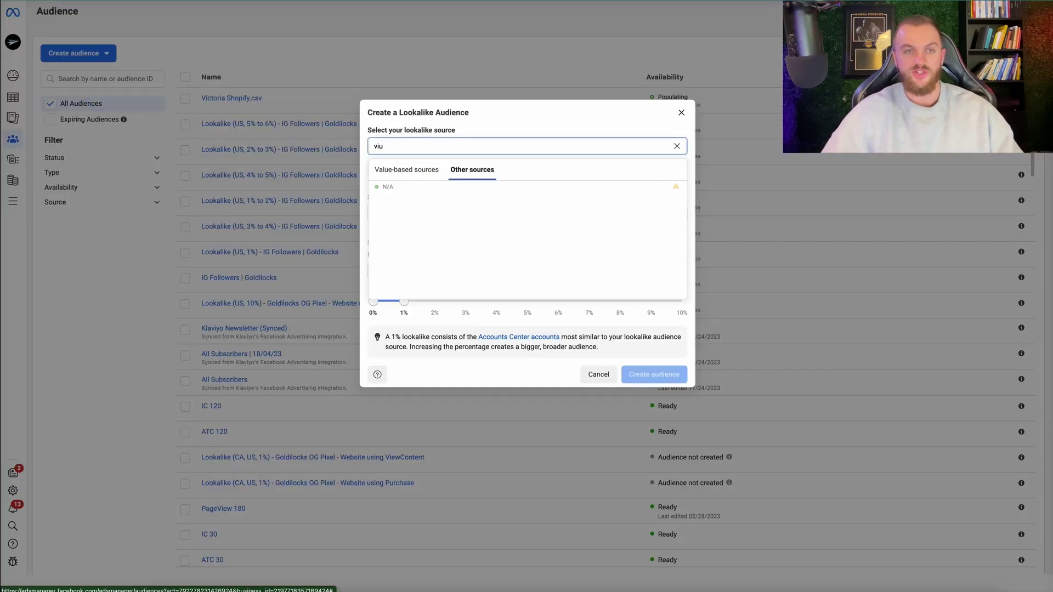
left_click(440, 226)
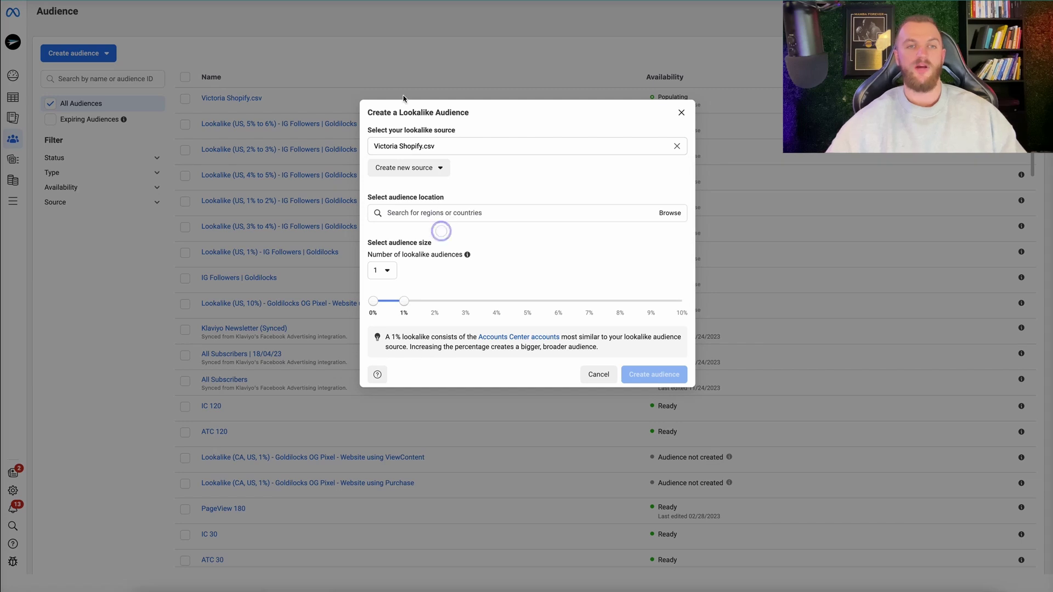
Set the lookalike location to United States and create six lookalike audiences.
left_click(429, 212)
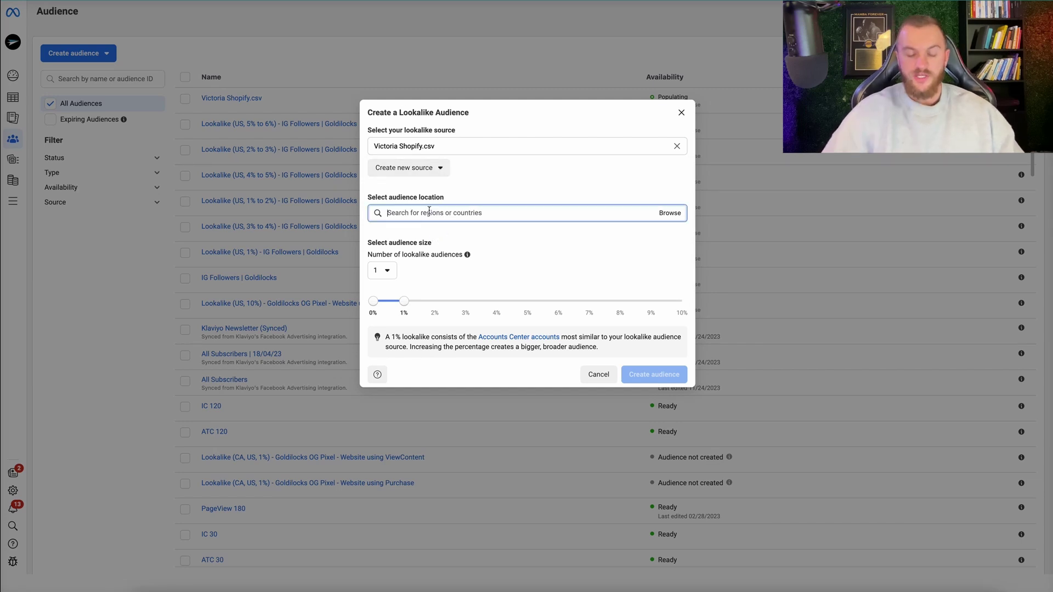
type("united")
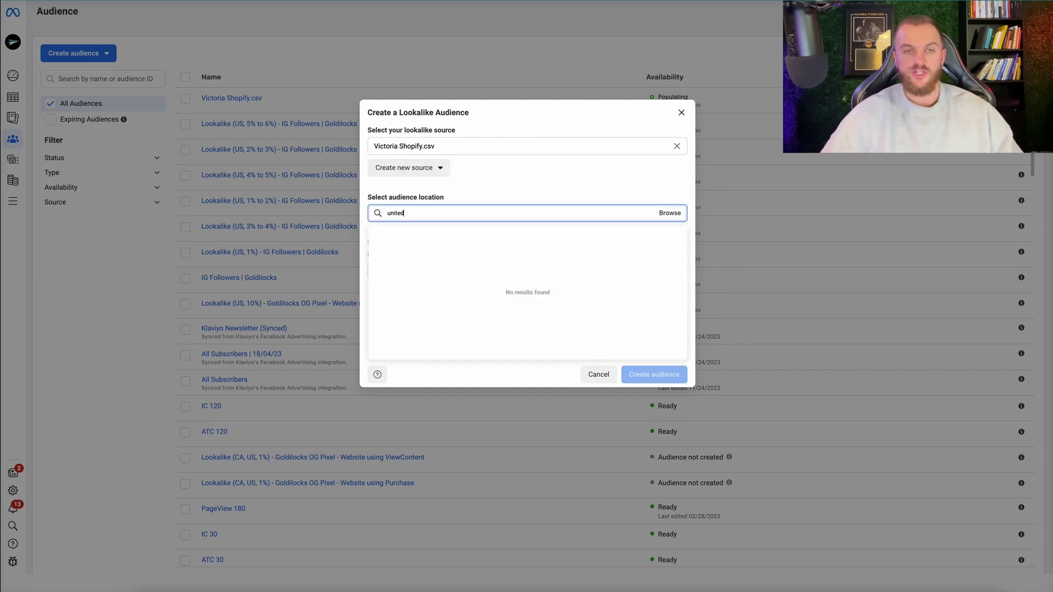
left_click(419, 265)
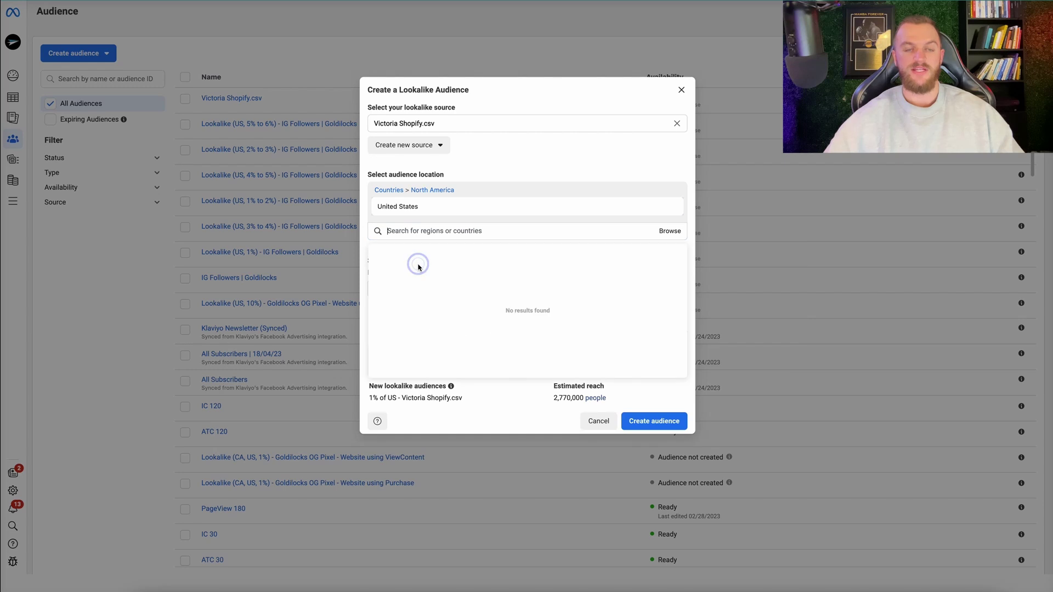
left_click(499, 163)
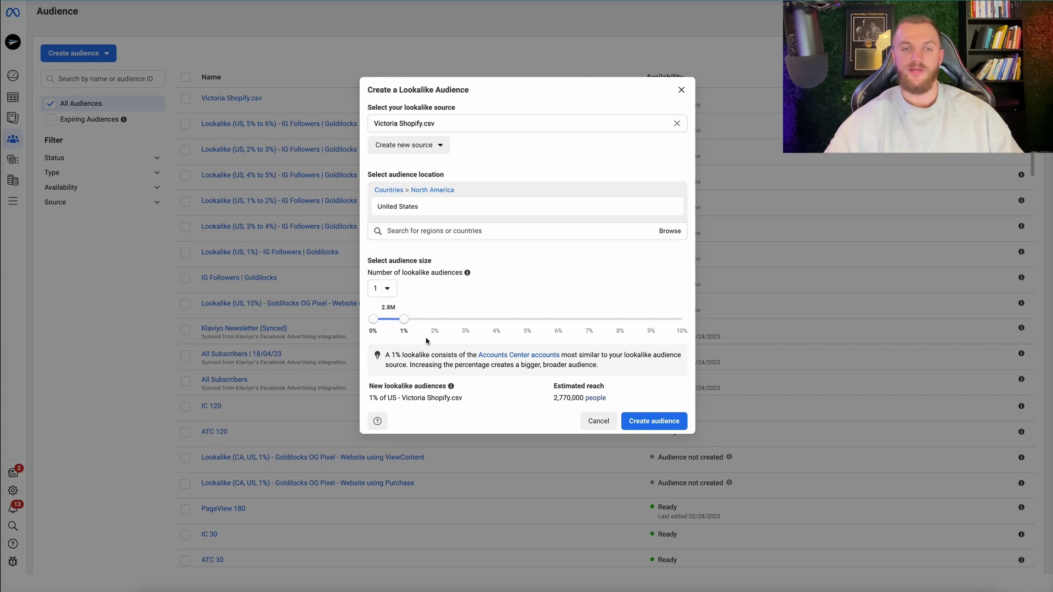
left_click(384, 288)
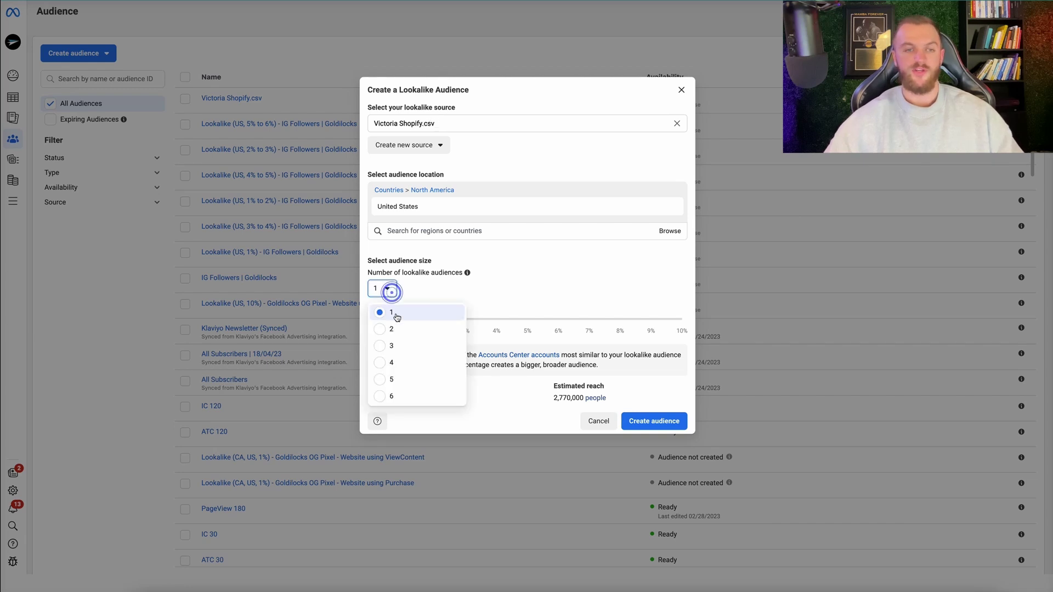
left_click(393, 396)
left_click(648, 457)
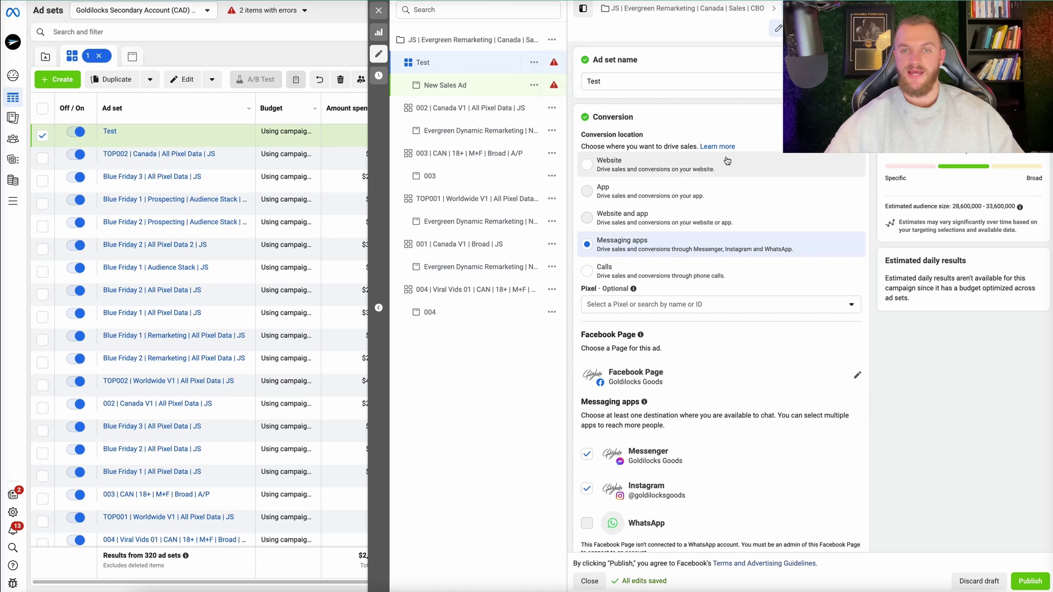
Set the conversion location to Website with Goldilocks OG Pixel and the Purchase event.
left_click(595, 164)
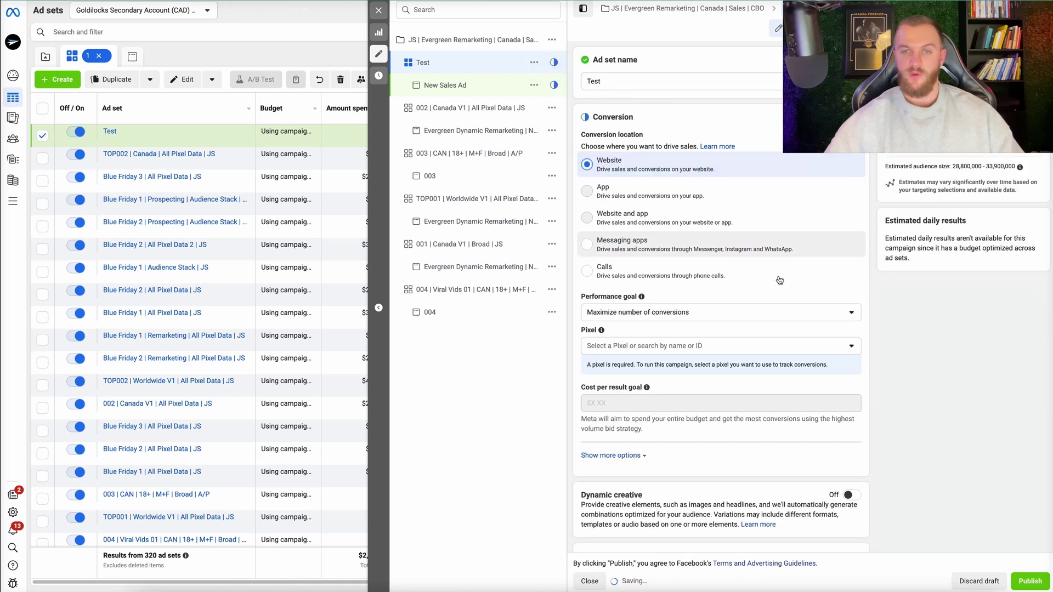
left_click(635, 339)
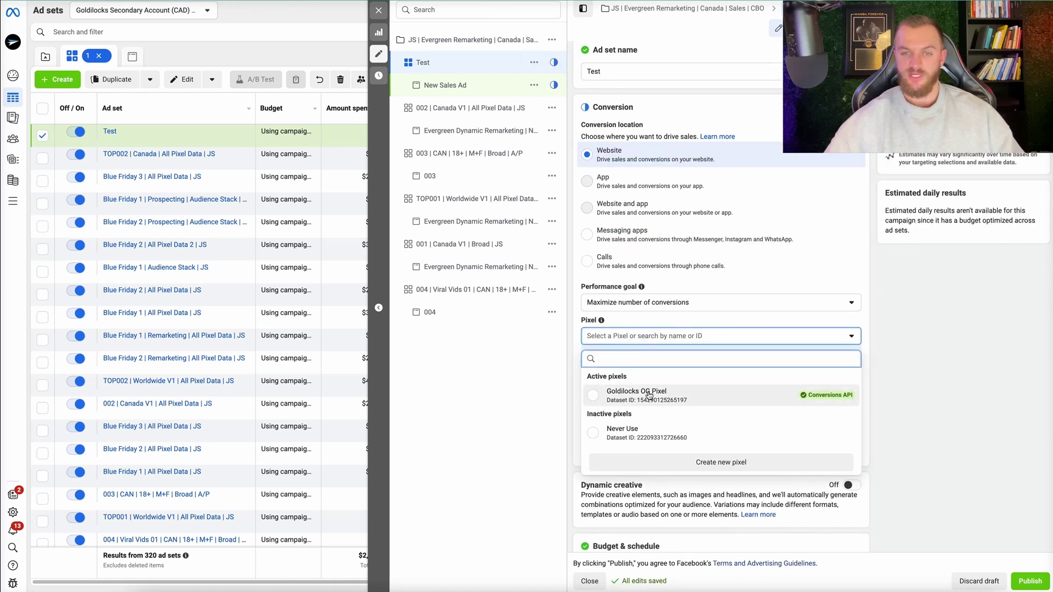
left_click(648, 392)
left_click(710, 372)
left_click(624, 444)
left_click(650, 372)
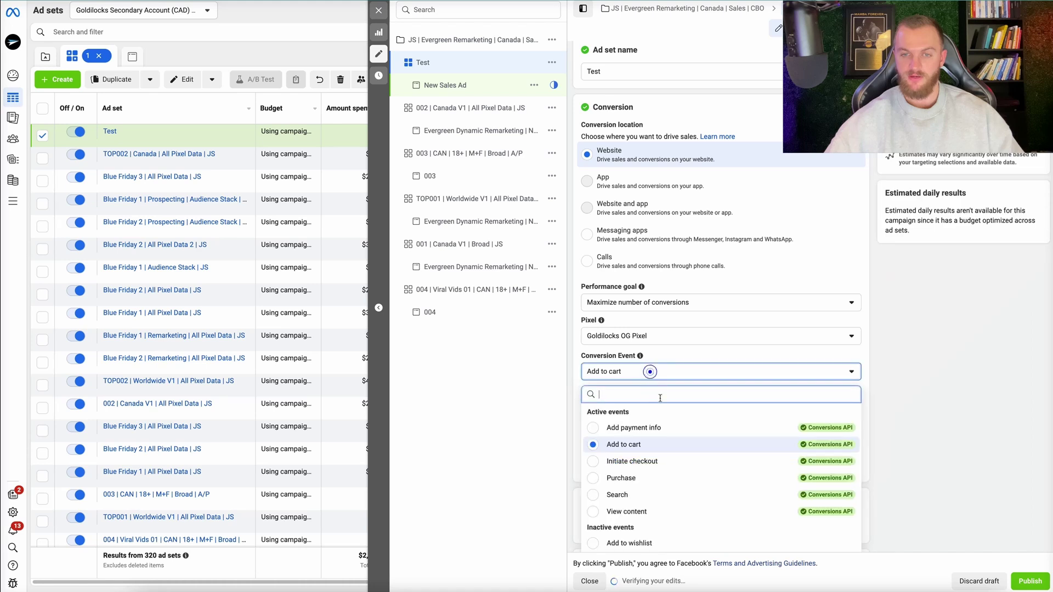
left_click(663, 478)
Open the ad set's location settings for editing.
scroll(683, 323, "down", 10)
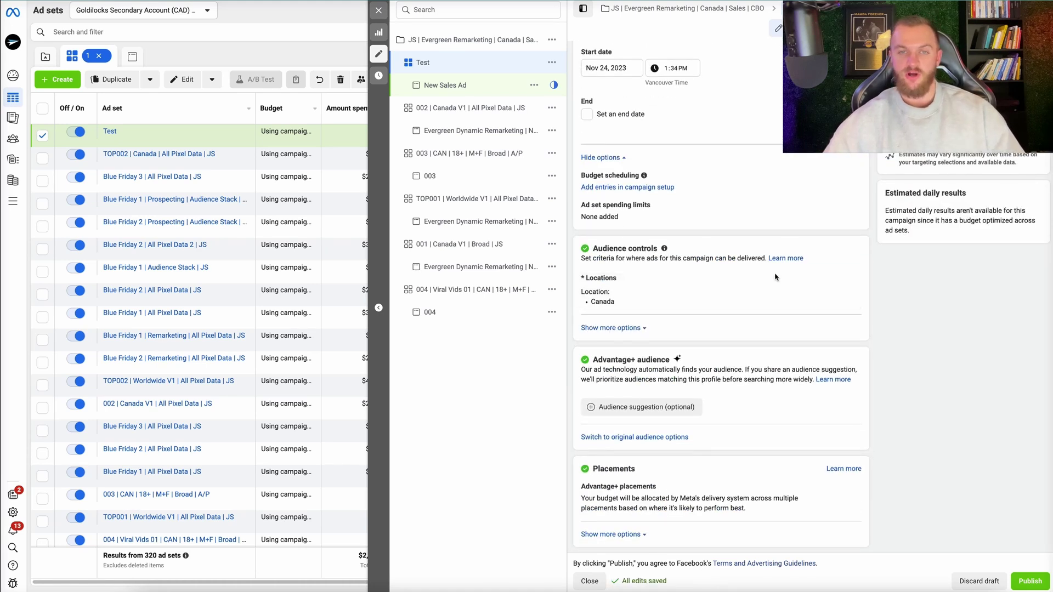
left_click(847, 283)
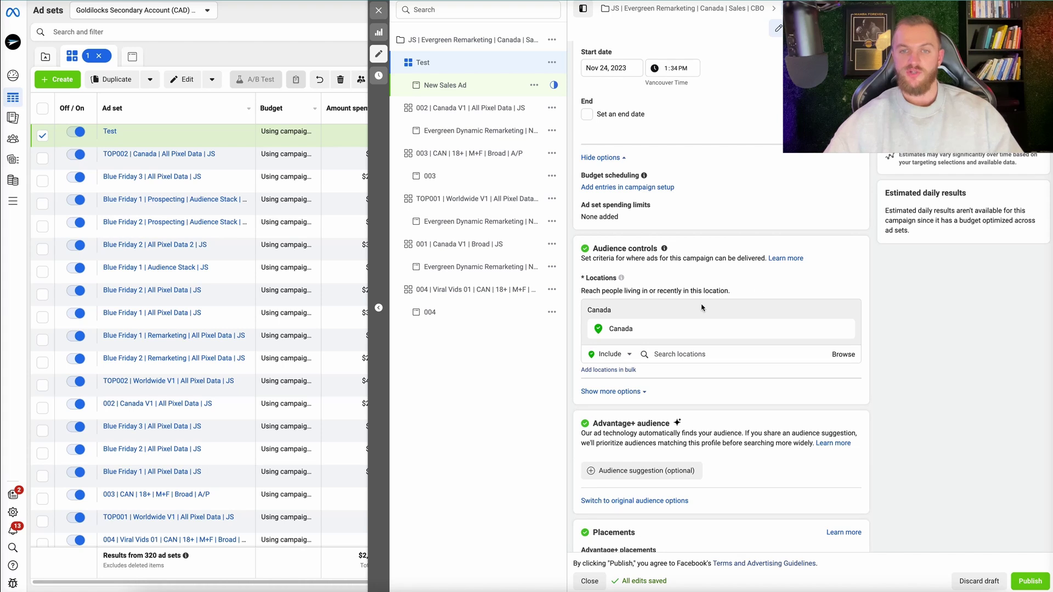
scroll(656, 390, "down", 1)
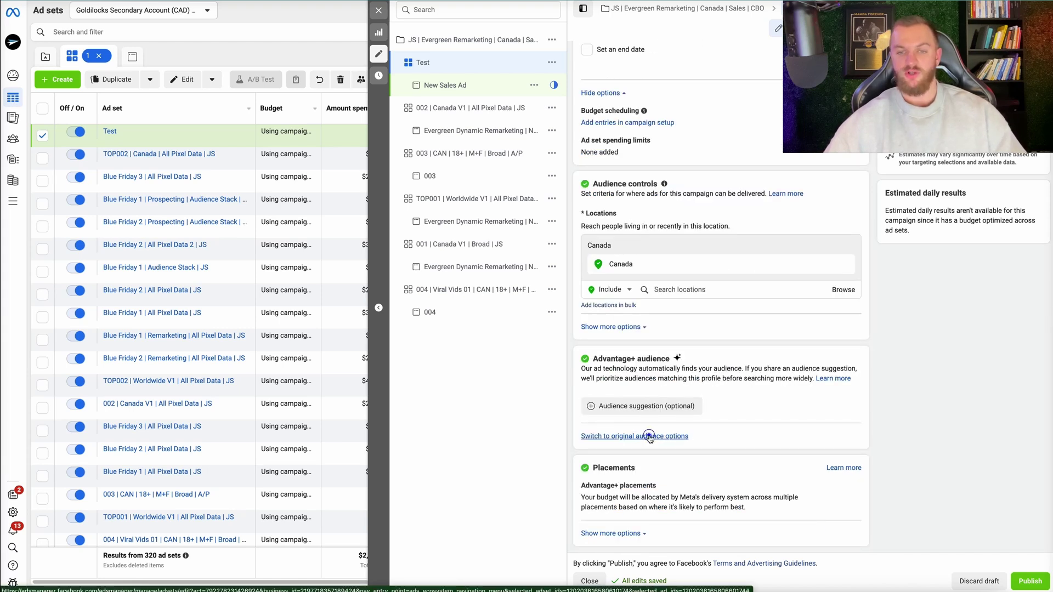
Under the original audience options, add the Lookalike (US, 1%) - Victoria Shopify.csv custom audience.
left_click(650, 437)
scroll(659, 320, "down", 3)
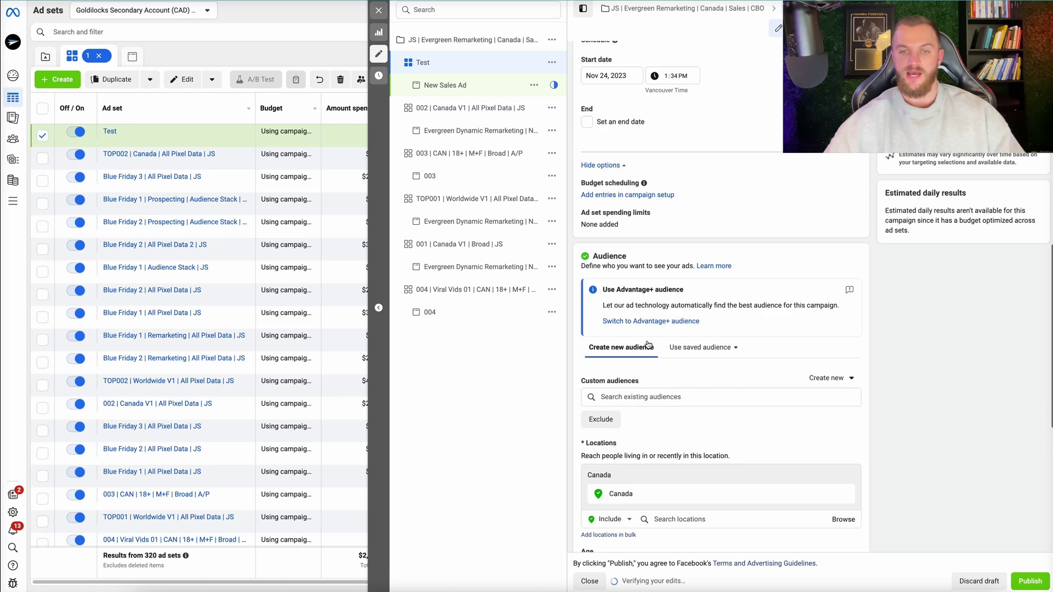
scroll(638, 333, "down", 1)
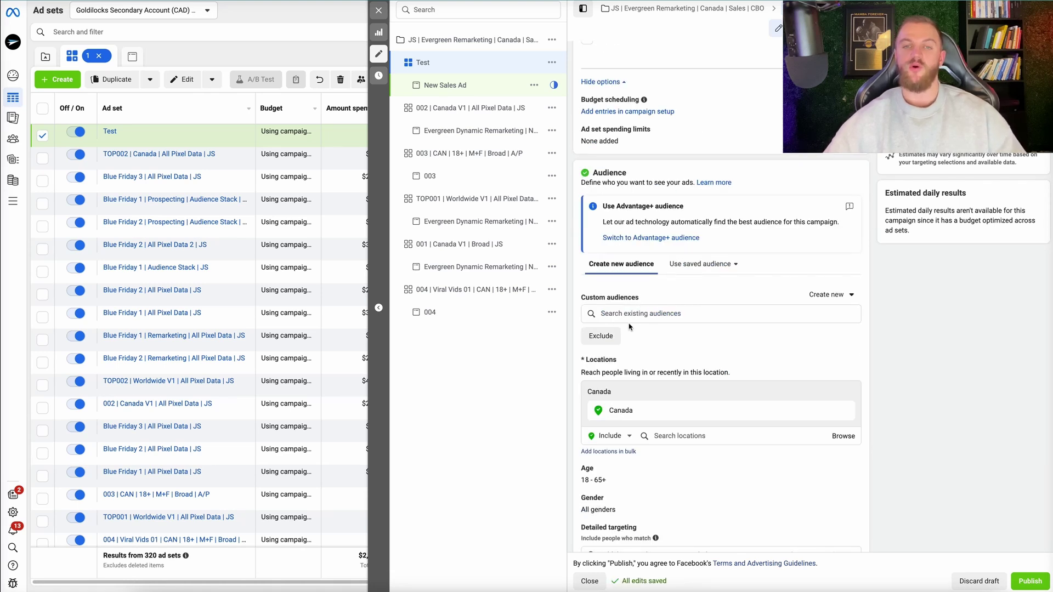
left_click(630, 313)
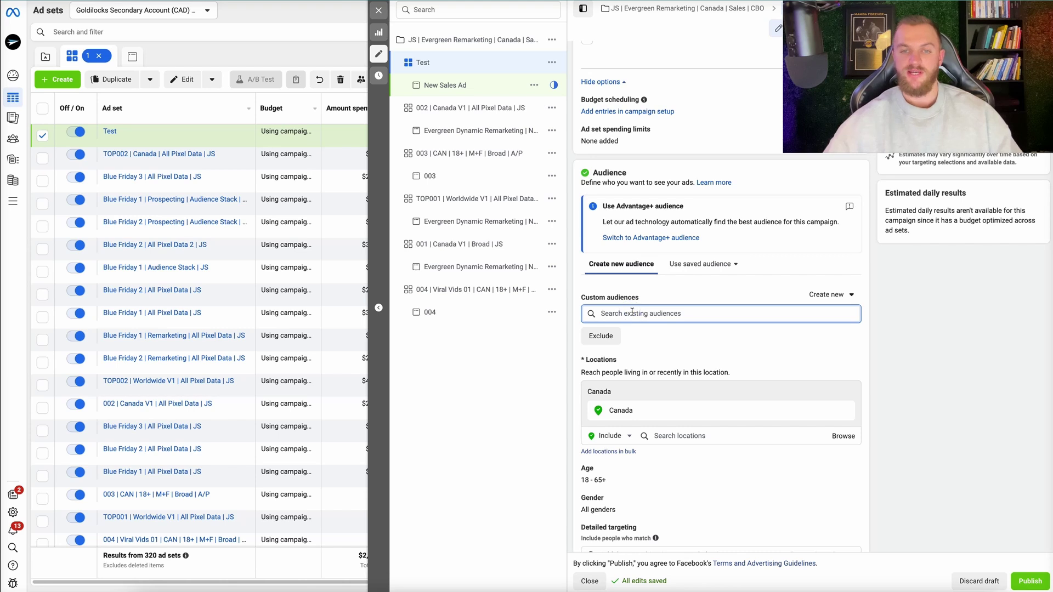
left_click(649, 341)
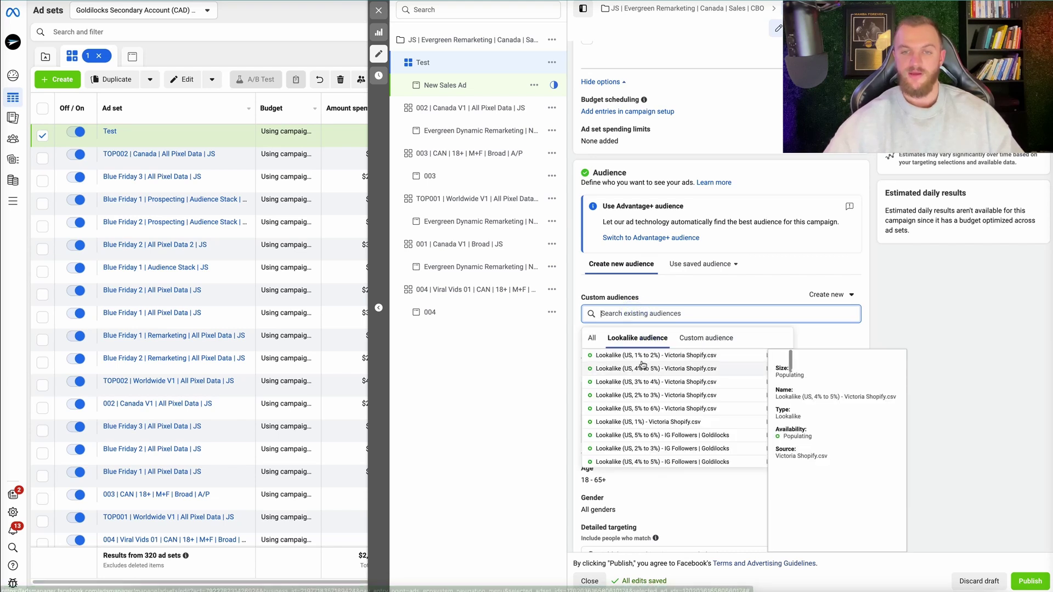
left_click(640, 423)
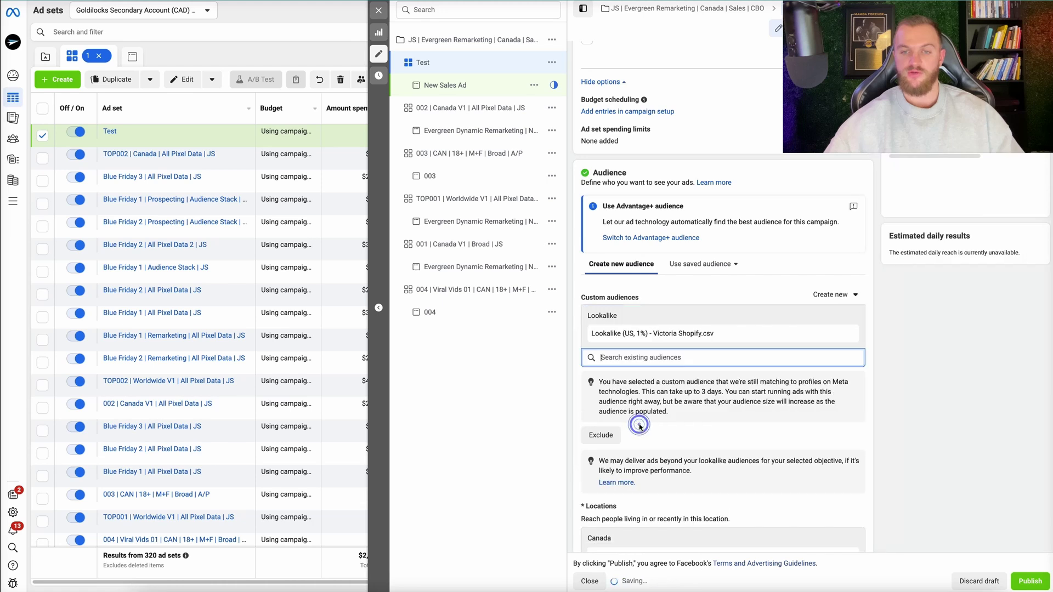
left_click(883, 318)
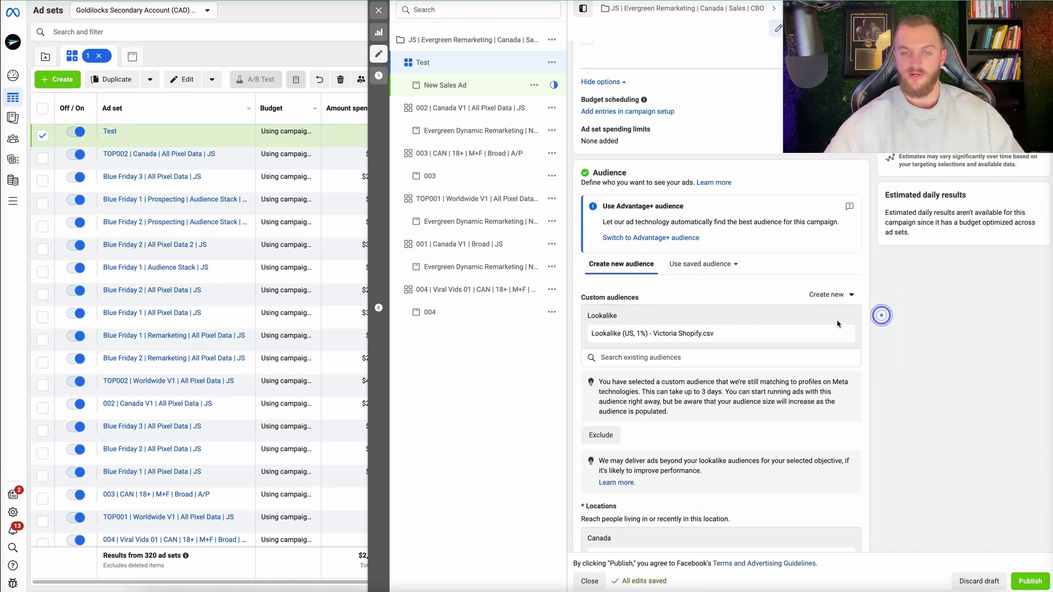
scroll(881, 314, "down", 5)
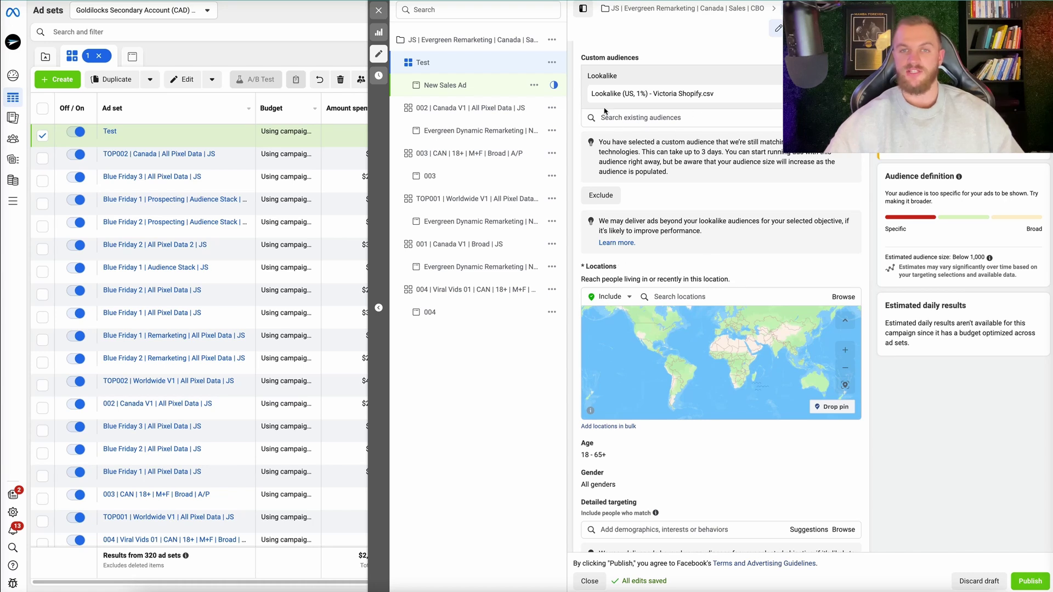
Search 'united states' and add it as the ad set's included location.
left_click(680, 297)
type("united")
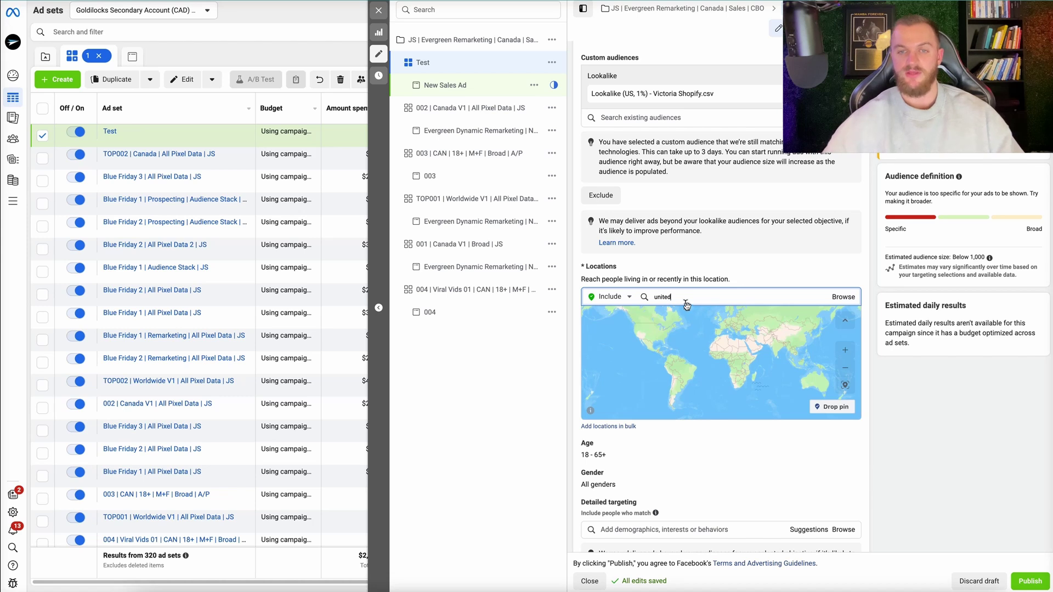
type(" states")
key("Return")
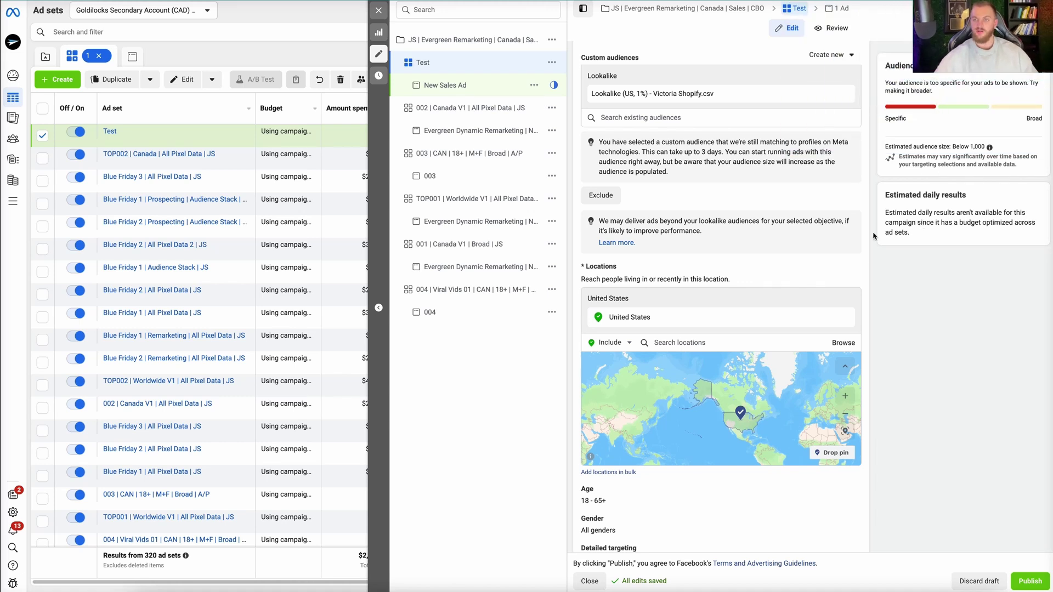
scroll(820, 249, "down", 2)
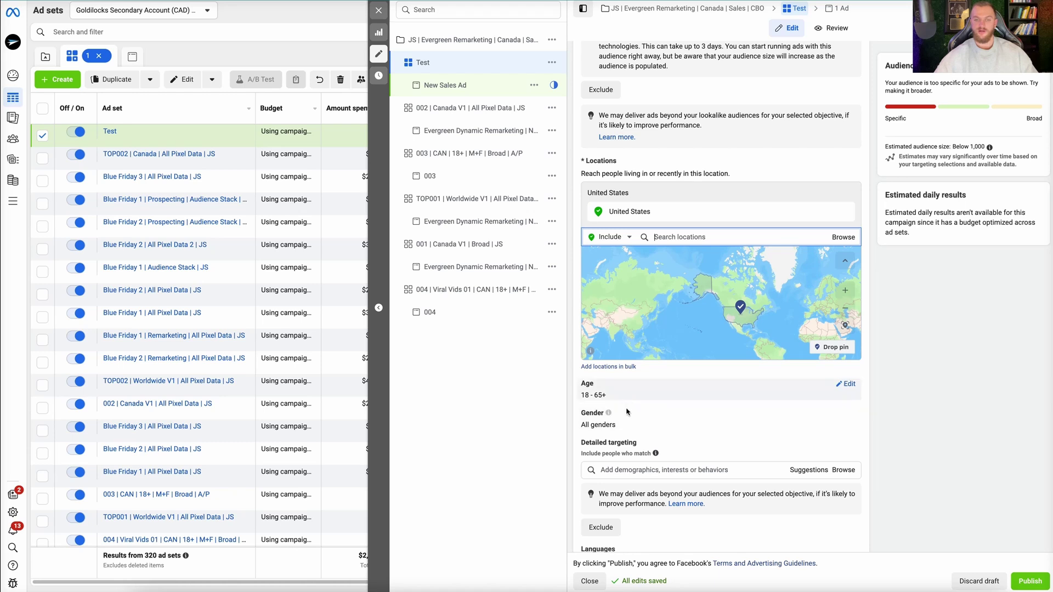
scroll(698, 450, "down", 3)
scroll(703, 363, "up", 6)
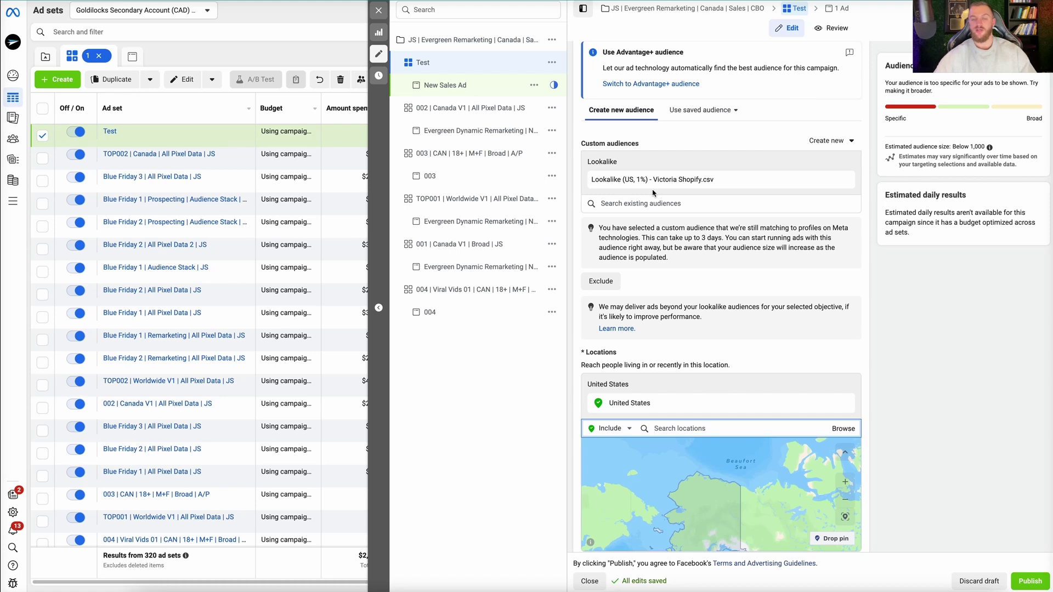
Exclude the Purchase | Pixel | 180 days custom audience from the ad set.
left_click(605, 284)
left_click(615, 305)
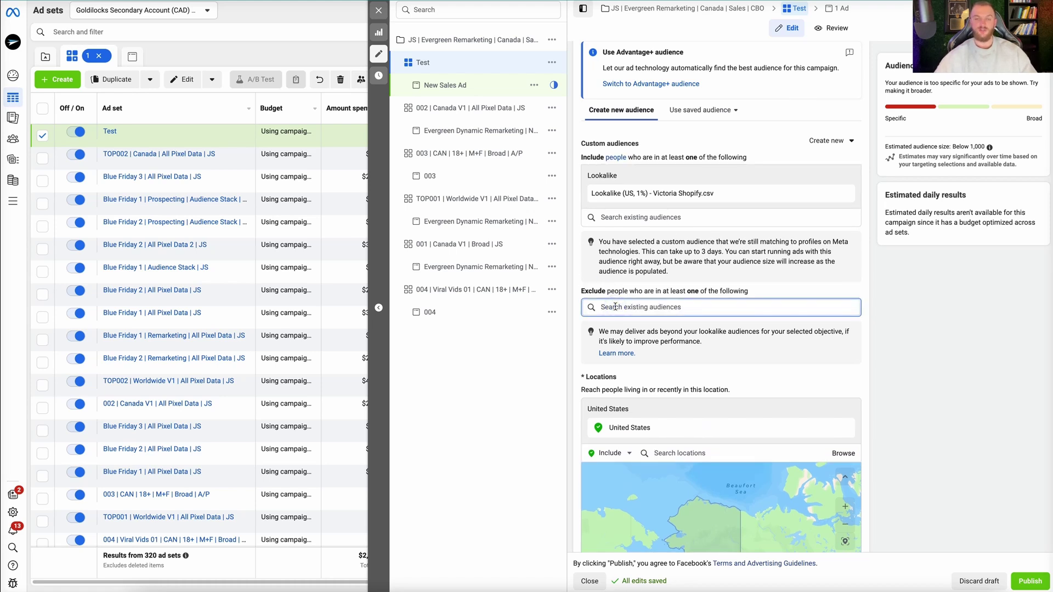
left_click(683, 334)
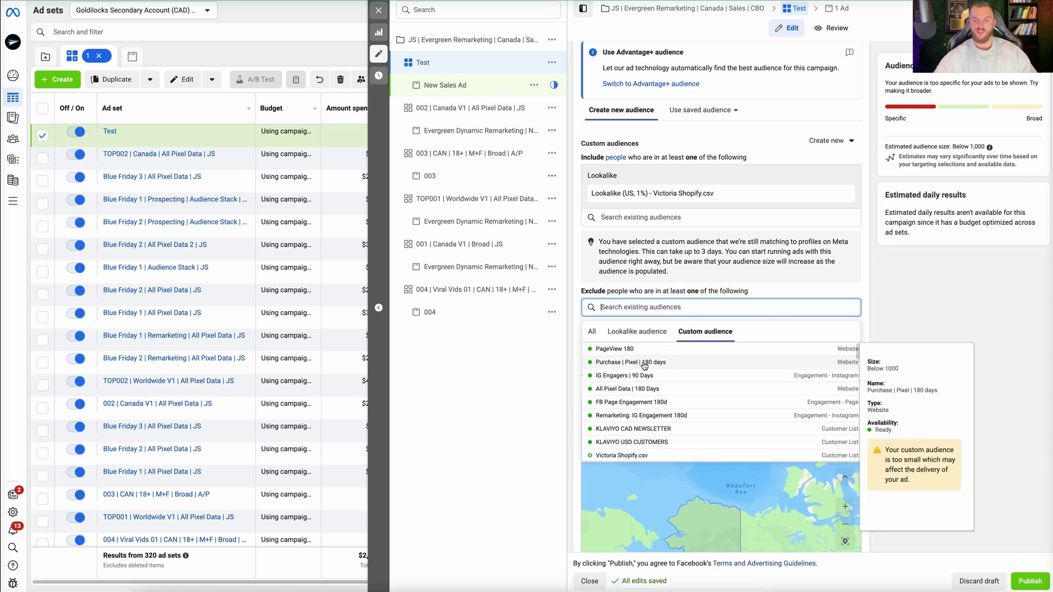
left_click(645, 364)
Remove the accidentally excluded US 2% to 3% lookalike from the exclusions.
left_click(642, 352)
scroll(631, 439, "down", 1)
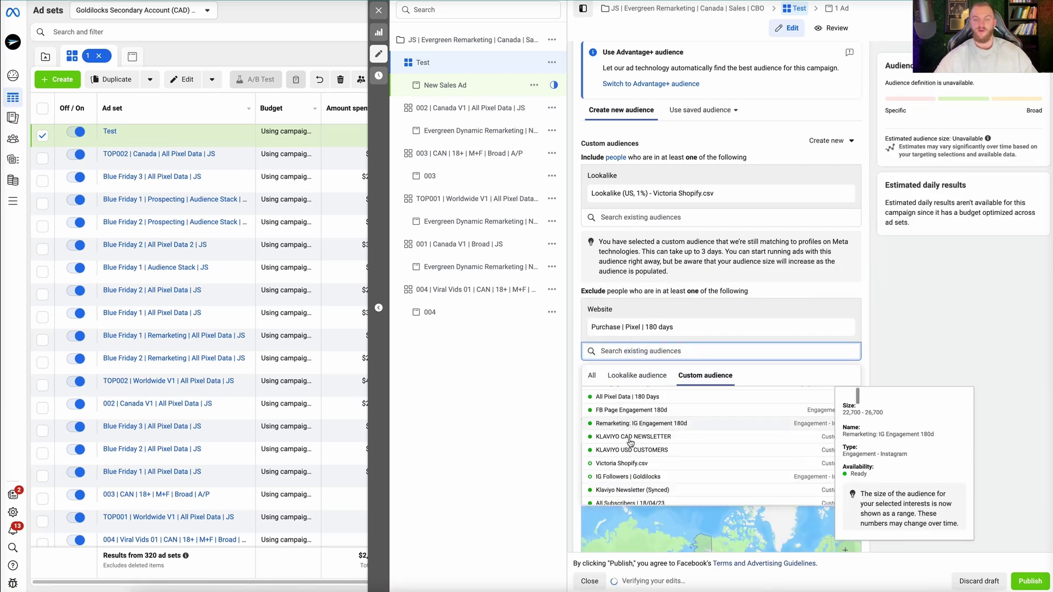
scroll(630, 433, "up", 1)
left_click(642, 374)
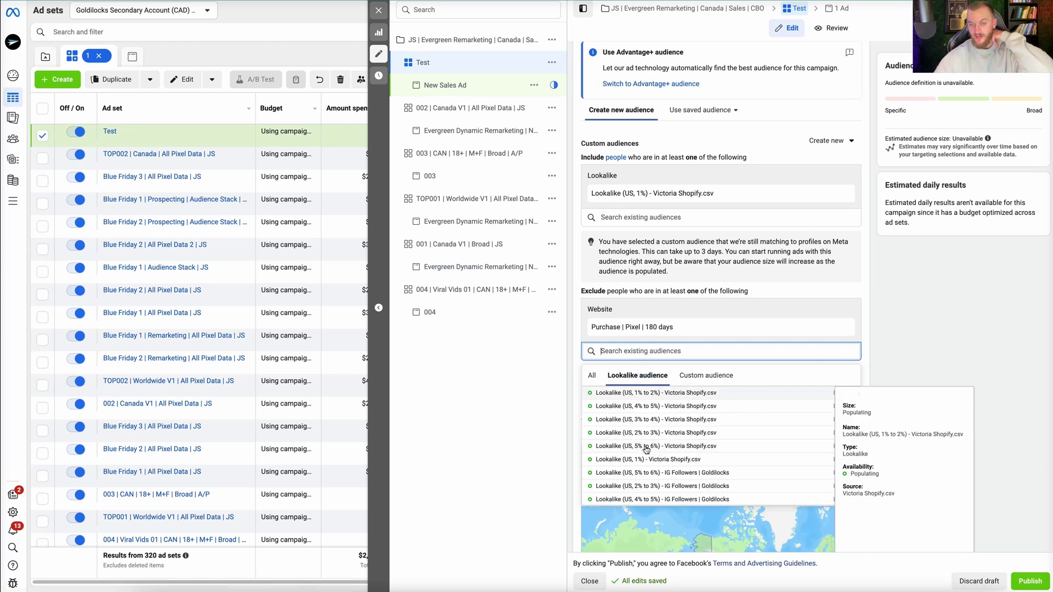
left_click(642, 434)
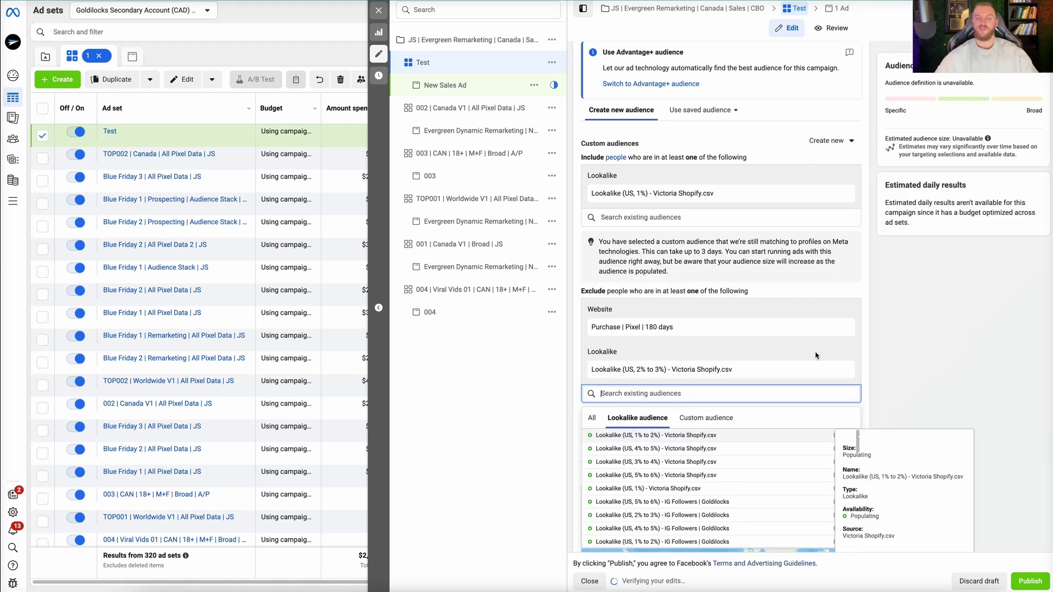
left_click(846, 372)
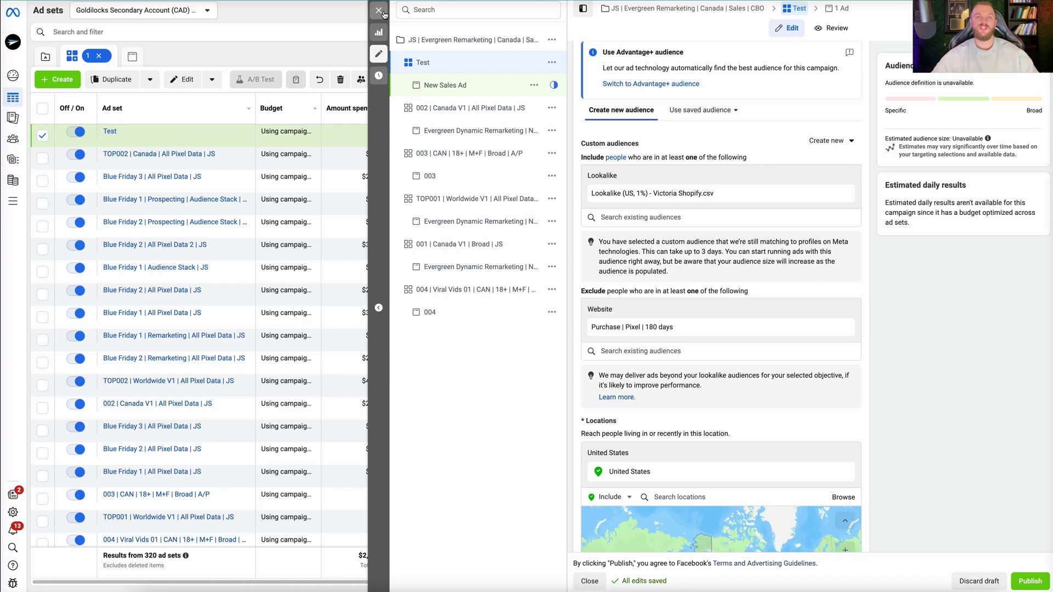